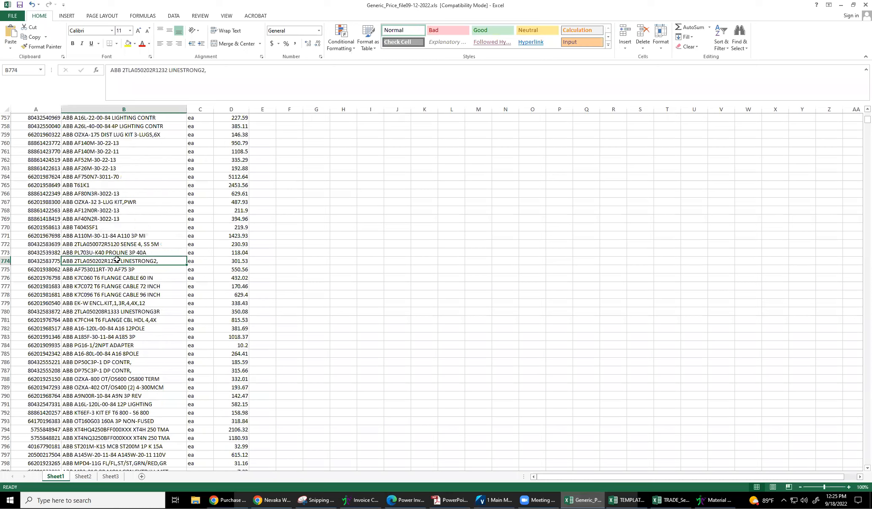
Step: Look through the item rows of the Generic_Price_file09-12-2022.xls price sheet, ending back at cell A1
key("Page_Down")
key("Page_Down")
key("Page_Down")
key("Page_Down")
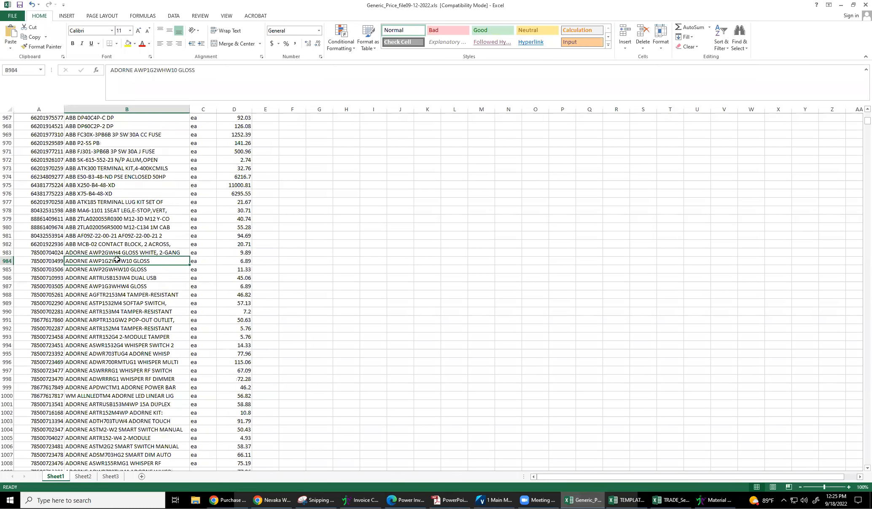
key("ctrl+Home")
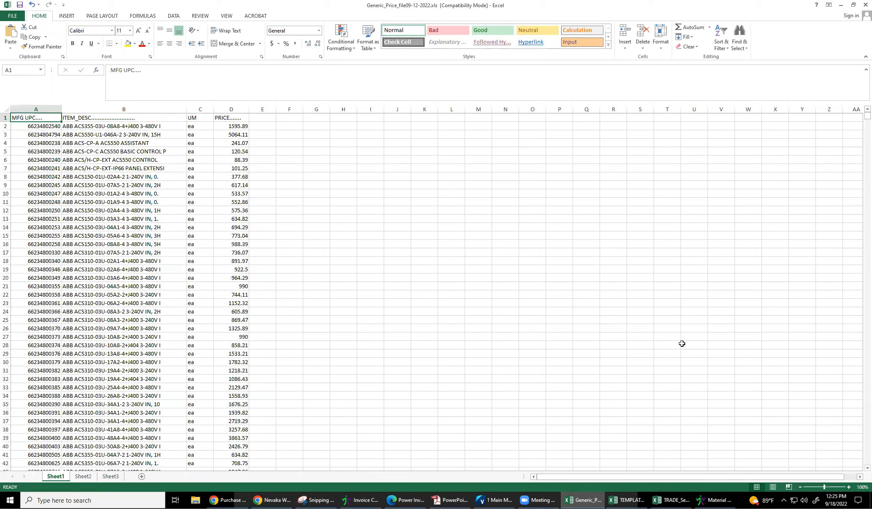
Step: Switch to Material Management System and open the Vendor Price Import window
key("alt+Tab")
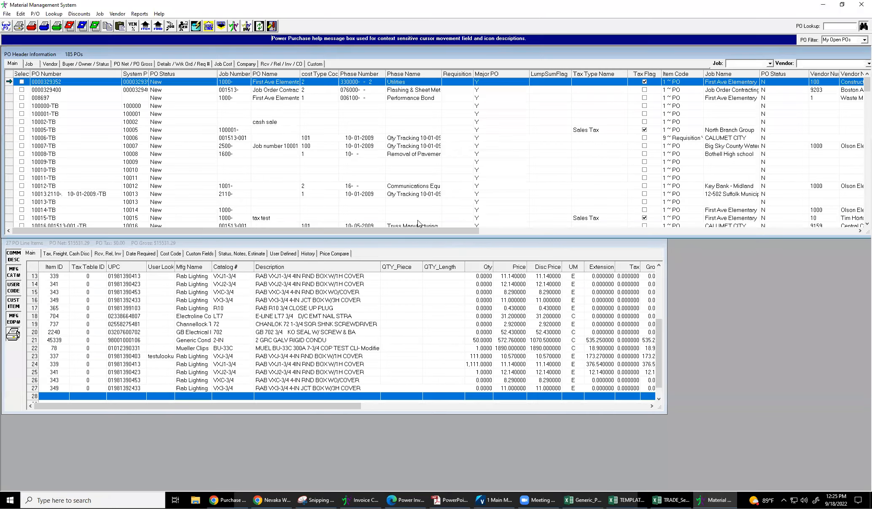
left_click(6, 14)
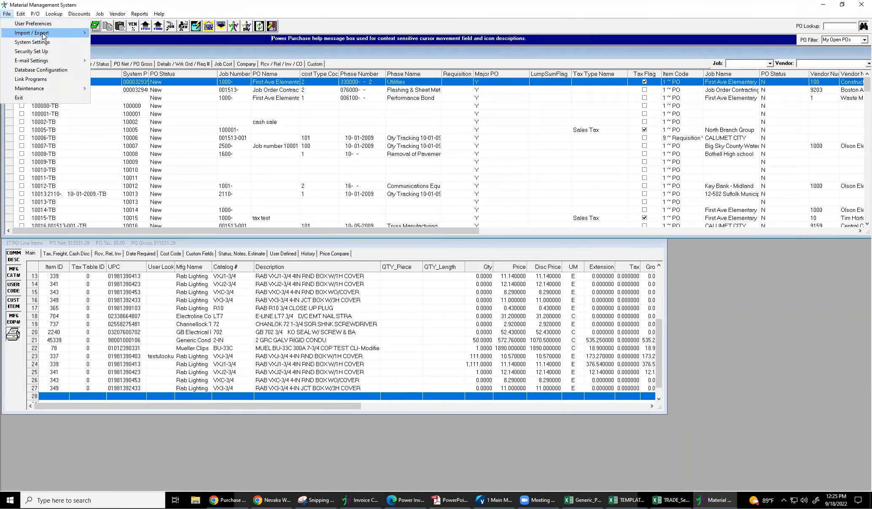
mouse_move(46, 34)
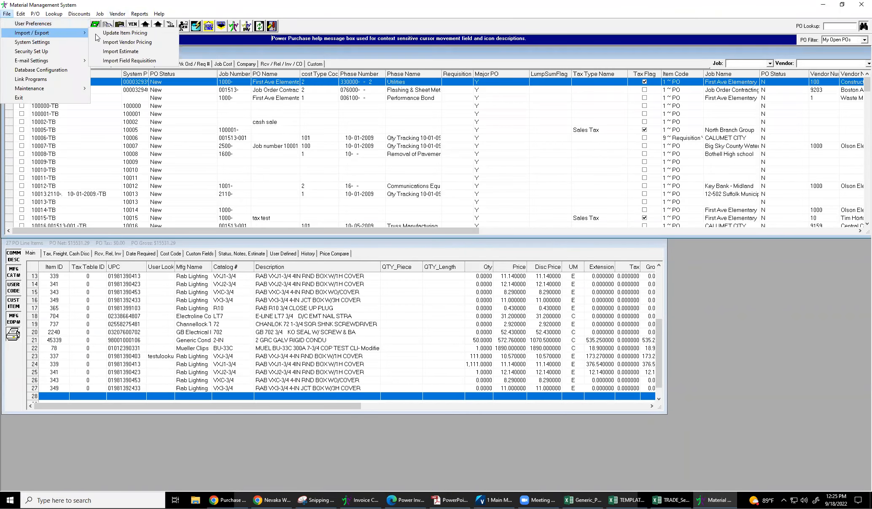
left_click(137, 43)
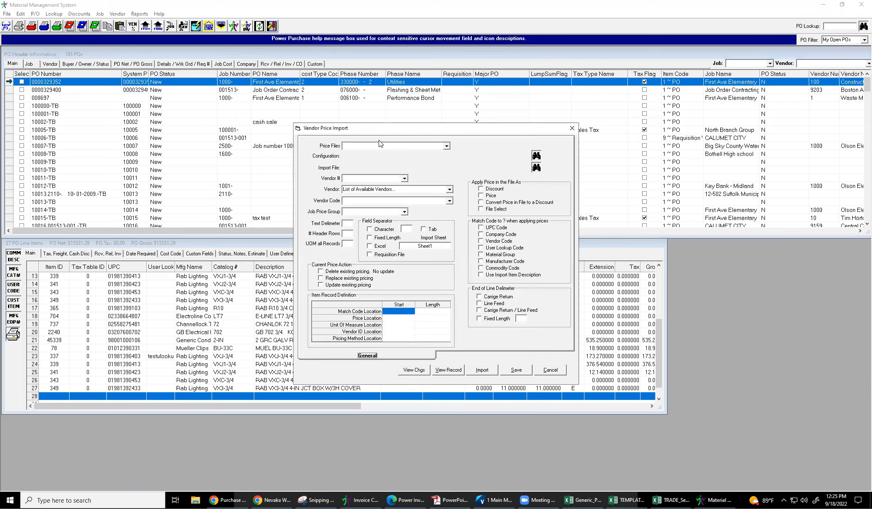
Step: Check the saved price files and enter "create a new template" as the price file name
left_click(446, 146)
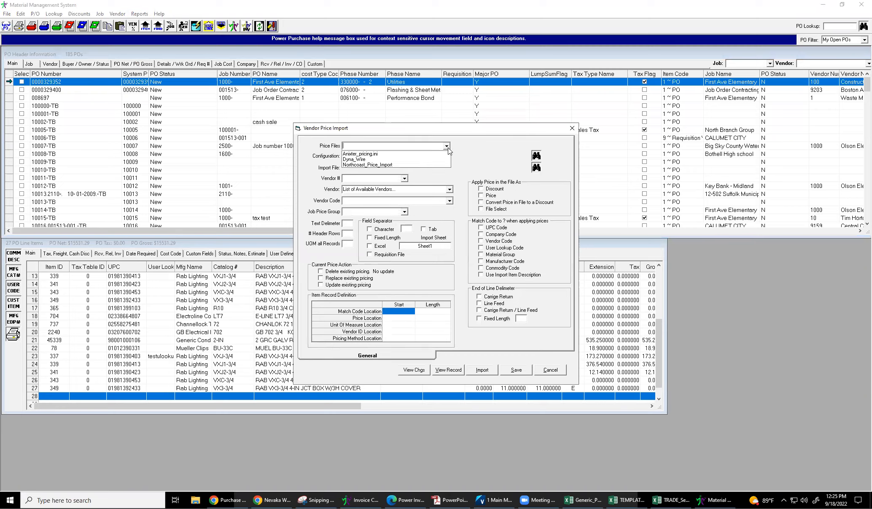
left_click(358, 147)
type("d")
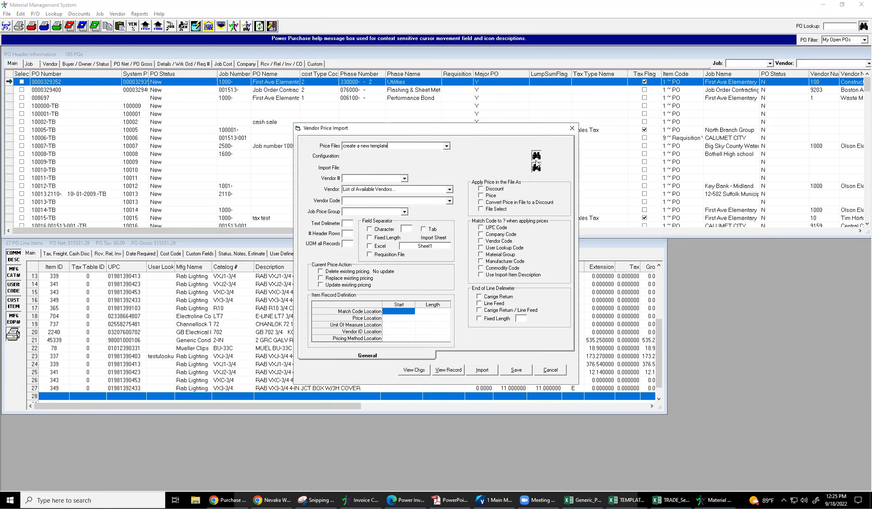
Step: Load the Northcoast_Price_Import price file and set Generic_Price_file09-12-2022.xls on the Desktop as its import file
left_click(446, 146)
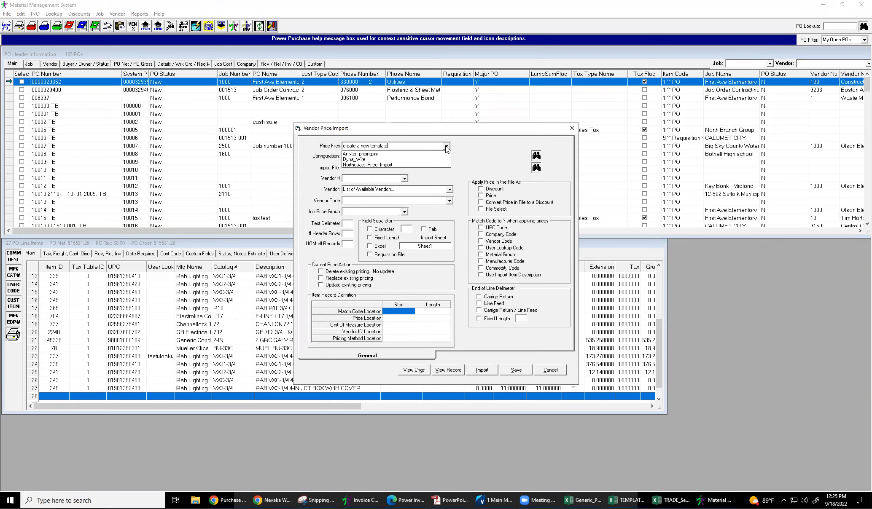
left_click(387, 164)
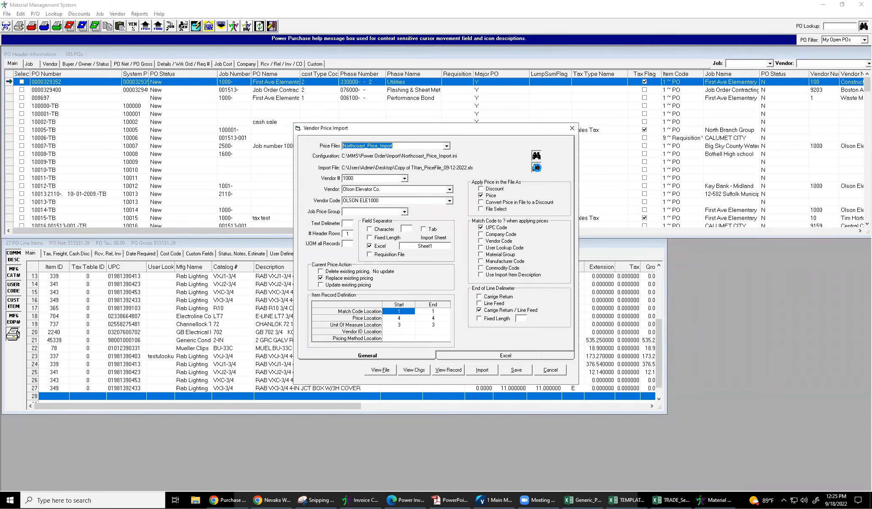
left_click(537, 168)
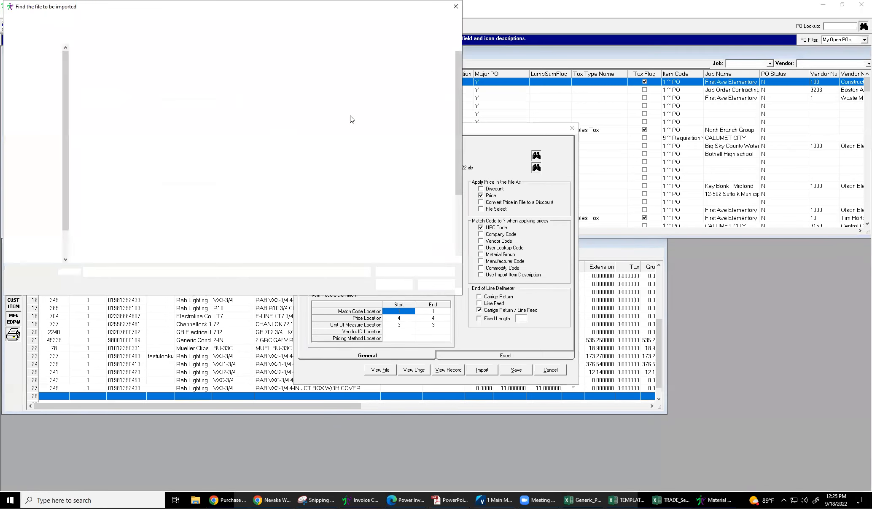
left_click(113, 71)
double_click(113, 71)
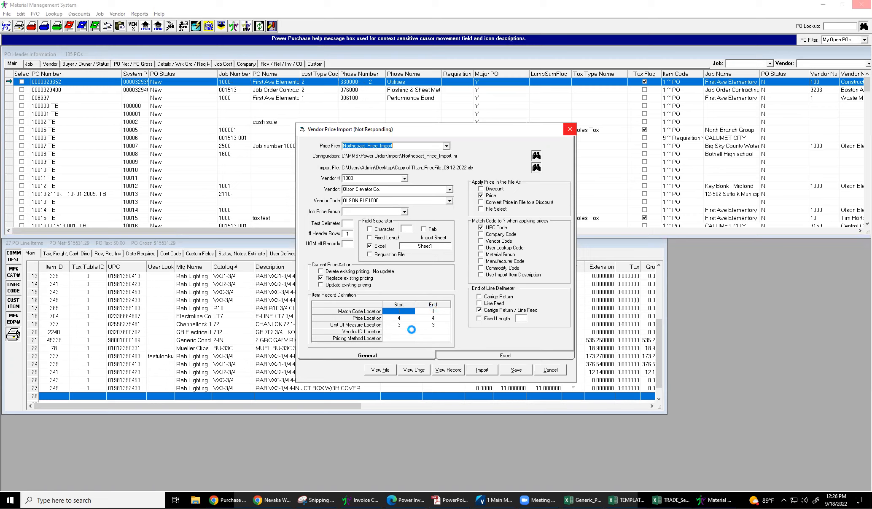
Step: Switch to Excel and check the file type for saving the price workbook to the Desktop, leaving without saving
left_click(582, 501)
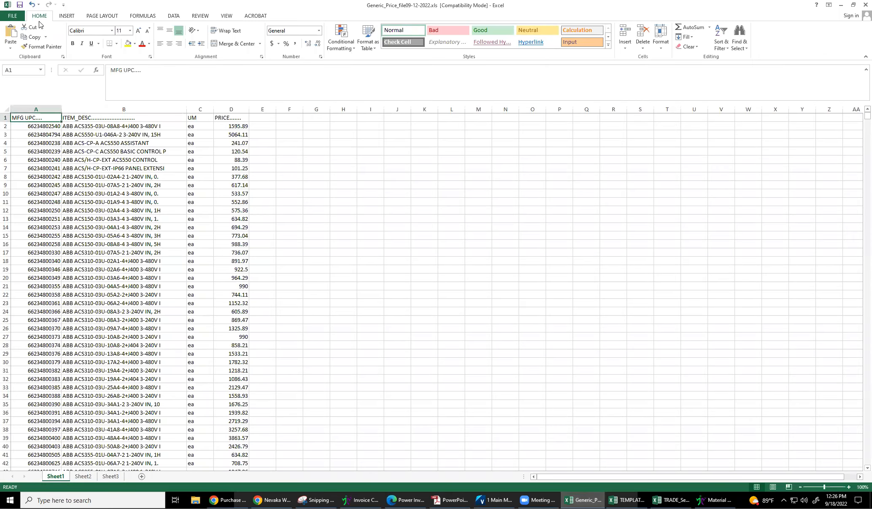
left_click(13, 16)
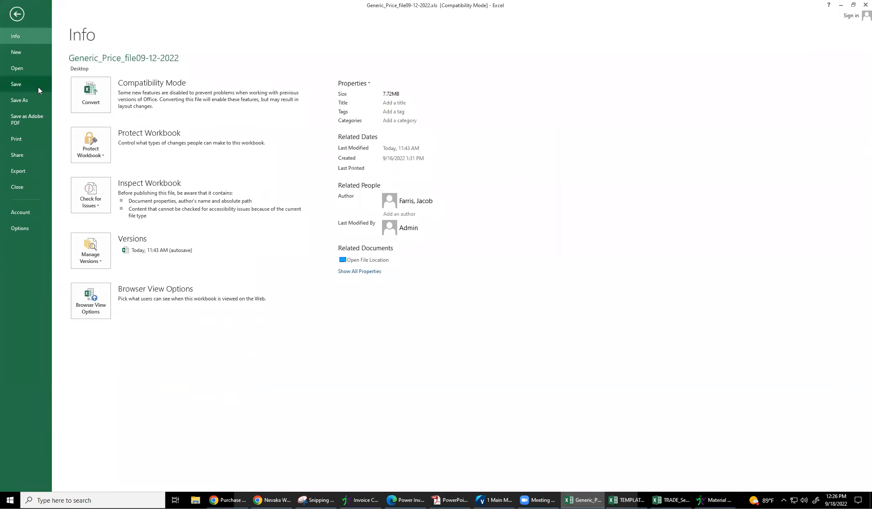
left_click(28, 102)
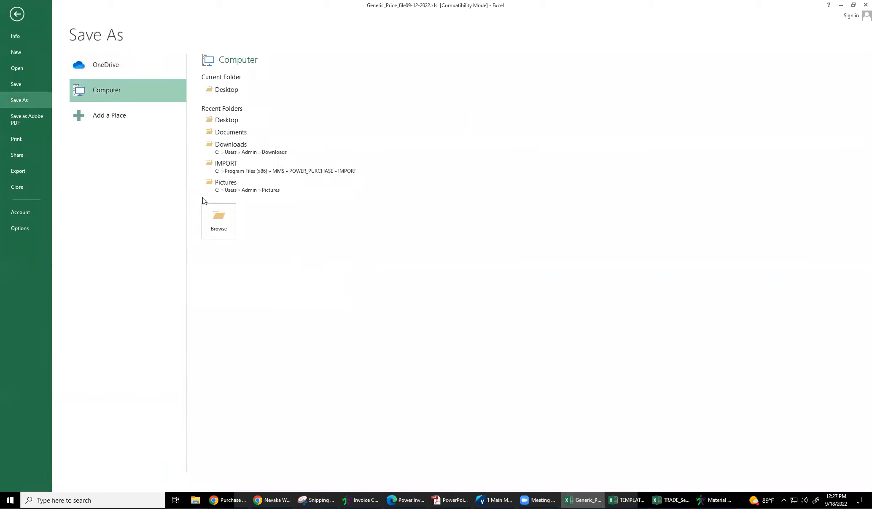
left_click(226, 90)
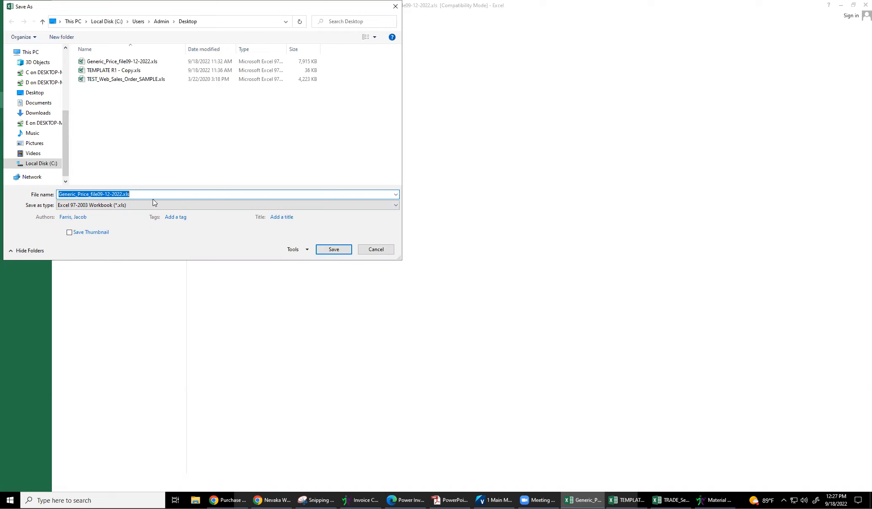
left_click(386, 250)
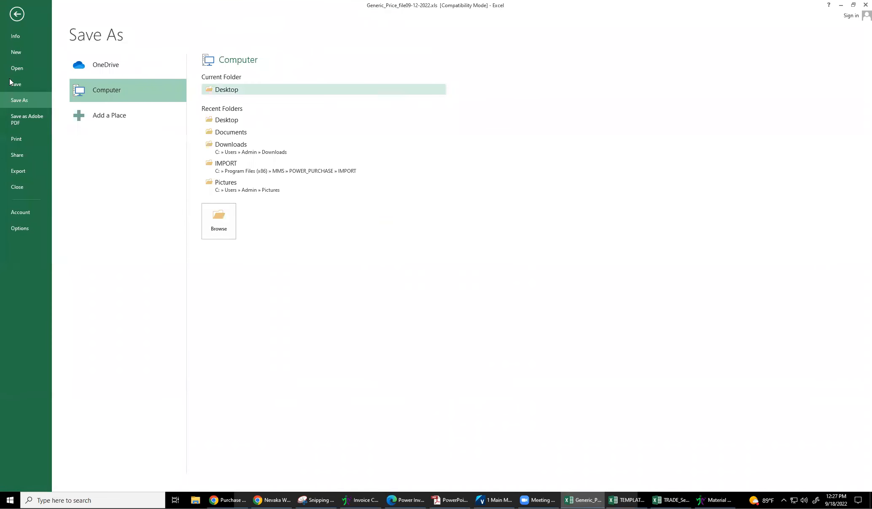
key("Escape")
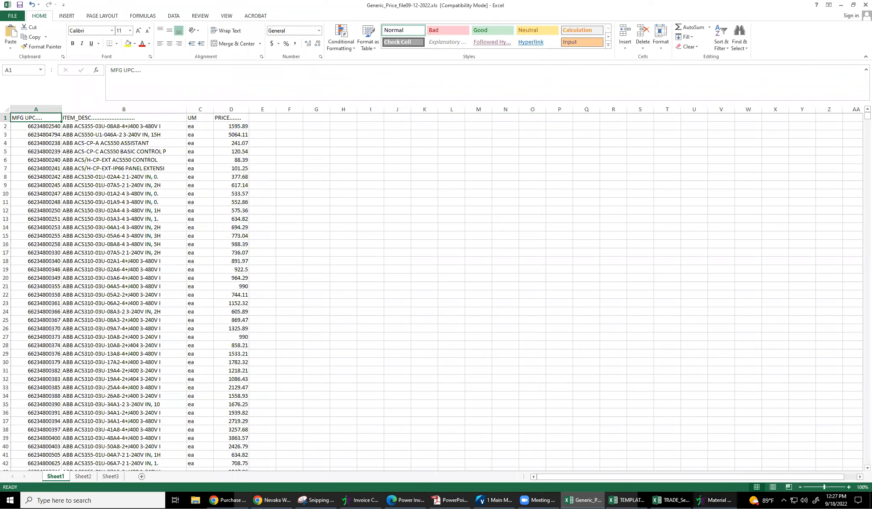
Step: Switch to Material Management System, preview the import workbook's sheets and open the worksheet configuration for Tab 2
left_click(715, 501)
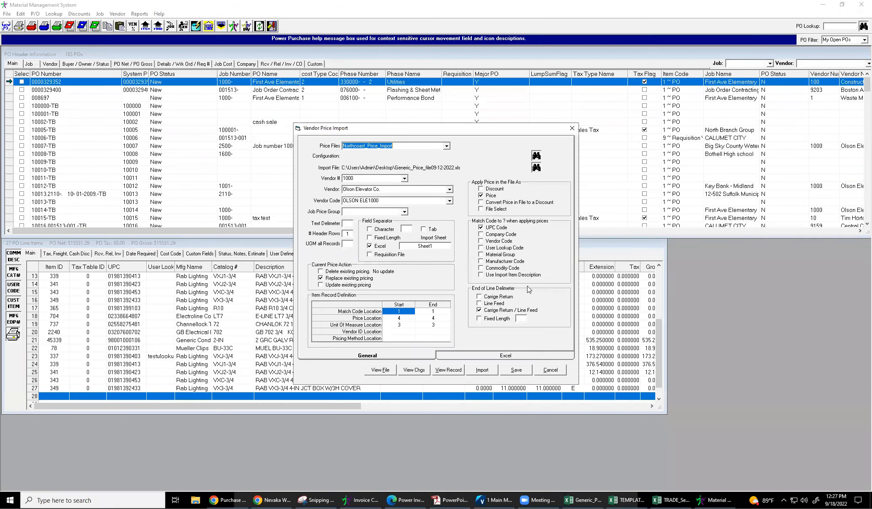
left_click(505, 356)
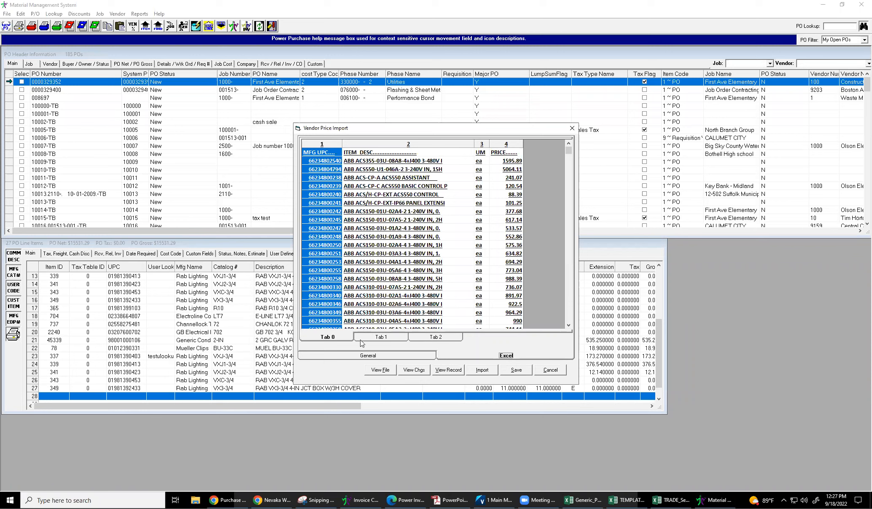
left_click(422, 336)
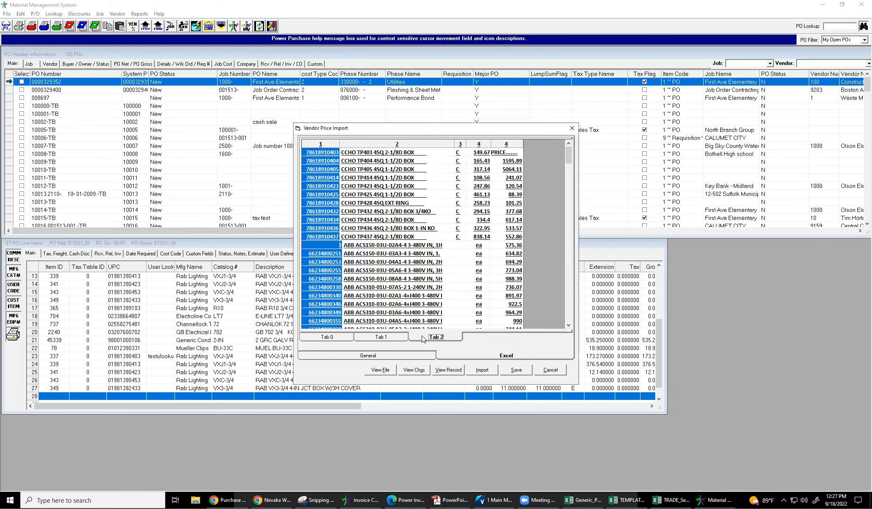
right_click(397, 214)
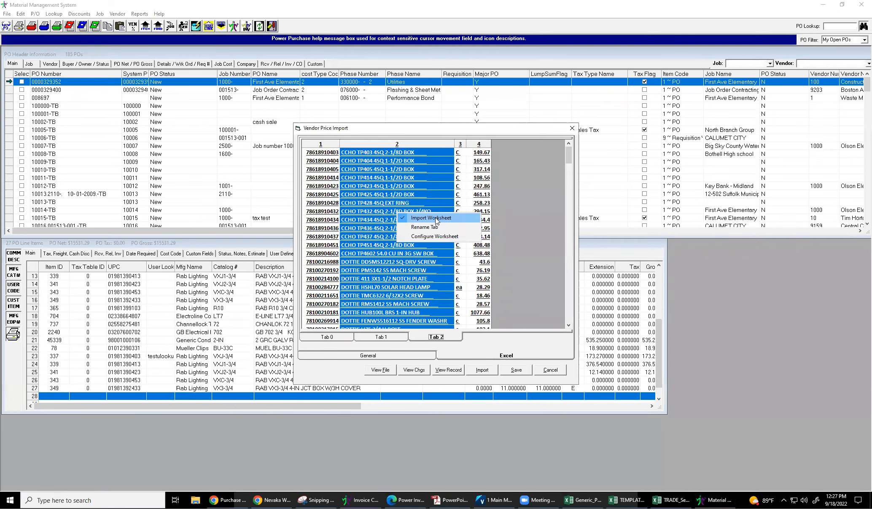
left_click(426, 237)
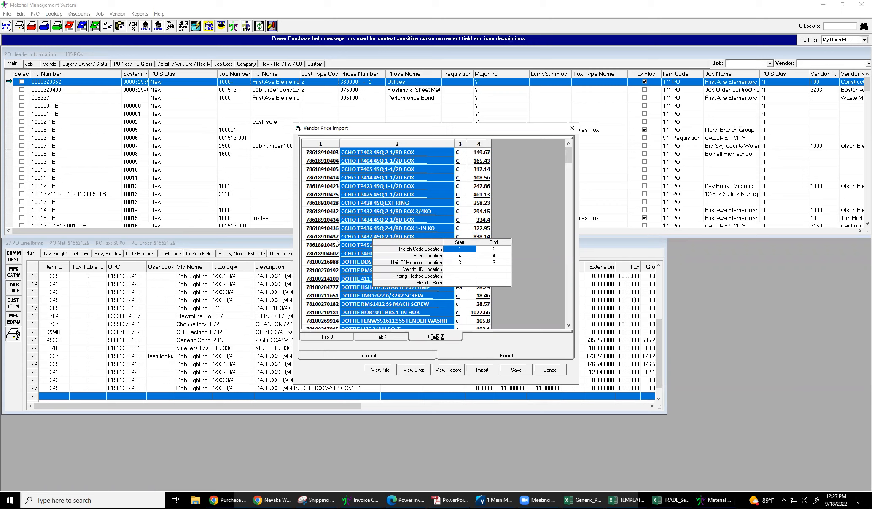
Step: Review the general import settings and compare the column layout of Tab 0 with the Tab 2 configuration
left_click(386, 356)
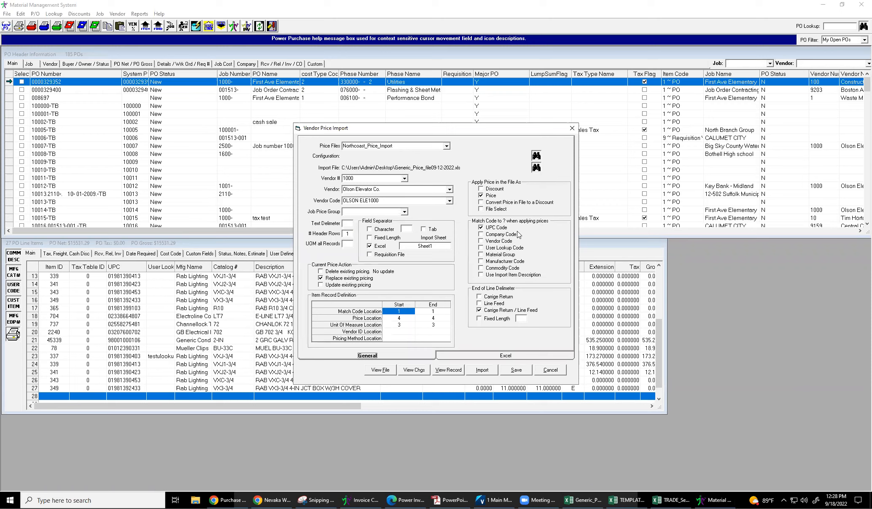
left_click(507, 357)
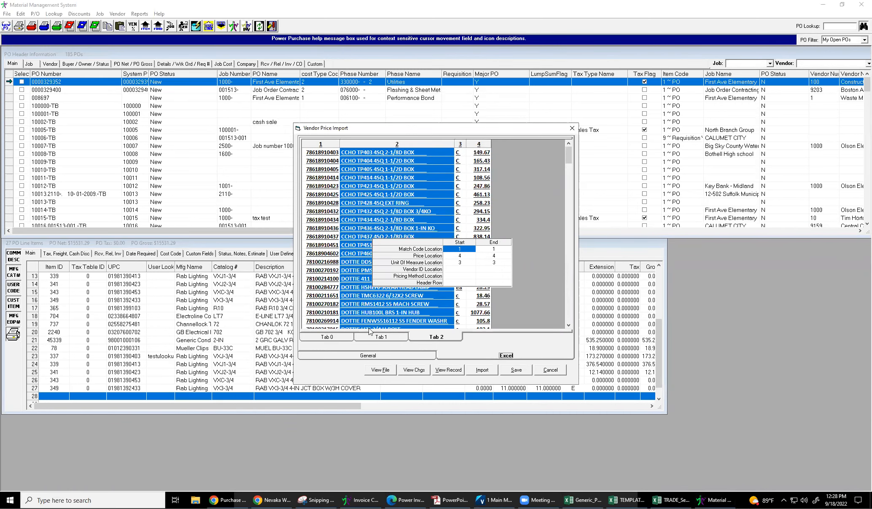
left_click(333, 337)
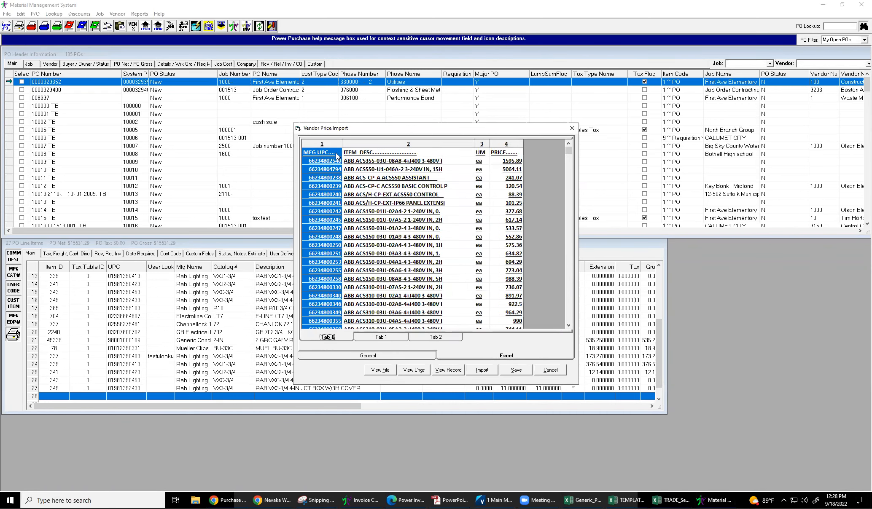
left_click(438, 337)
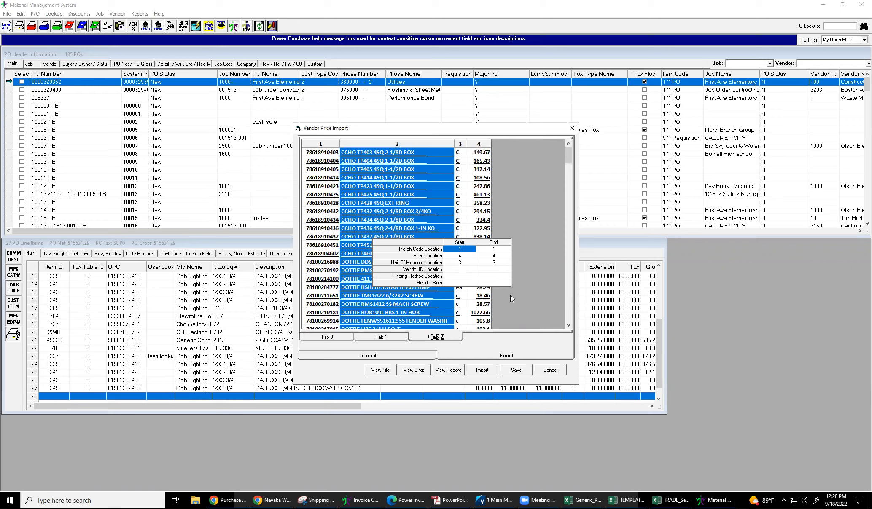
Step: Review the price file record definition, close it and run the vendor price import
left_click(448, 370)
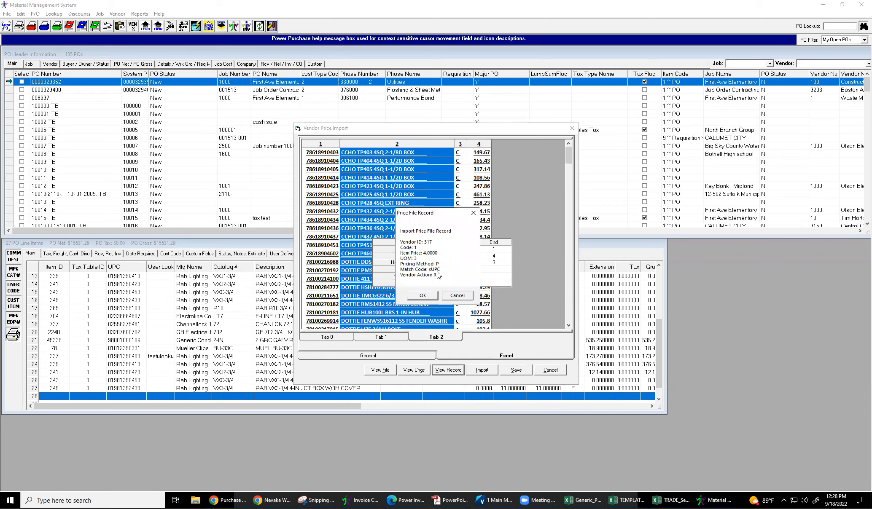
left_click(422, 296)
left_click(457, 295)
left_click(483, 369)
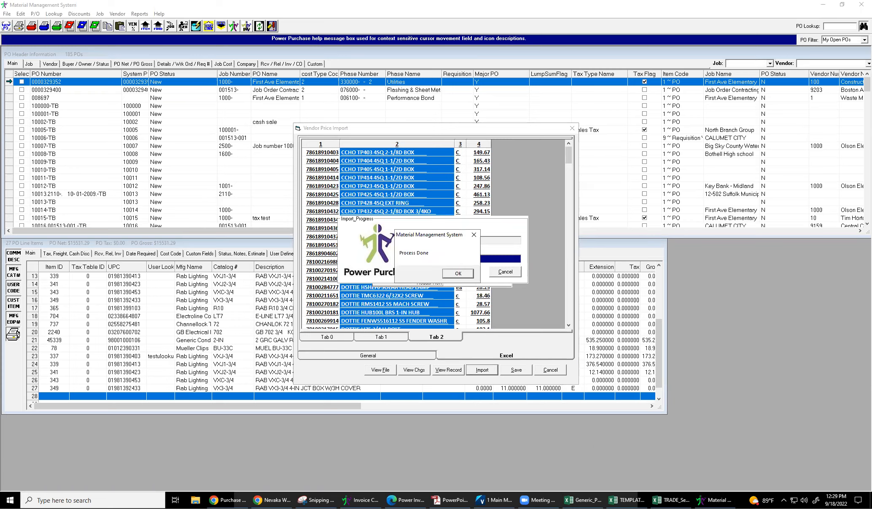
Step: Switch to Excel and check how far the price list on Sheet1 extends, ending back at cell A1
key("alt+Tab")
left_click(83, 385)
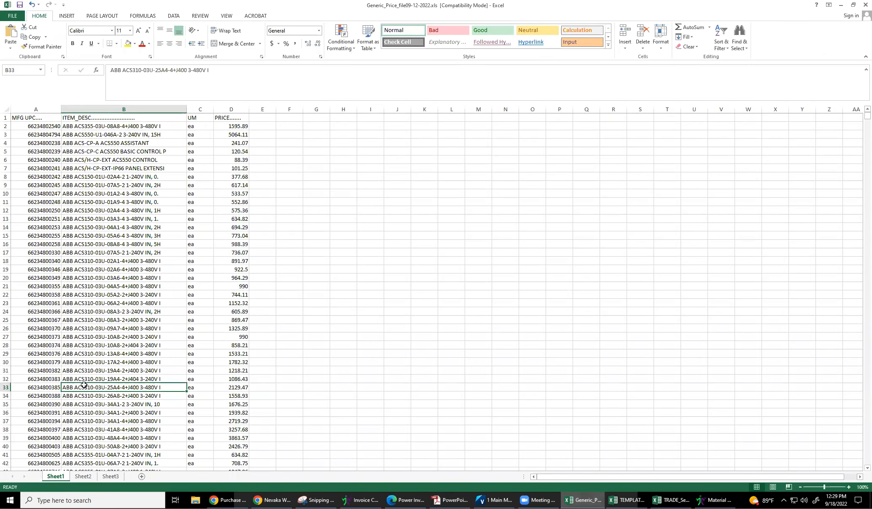
key("ctrl+End")
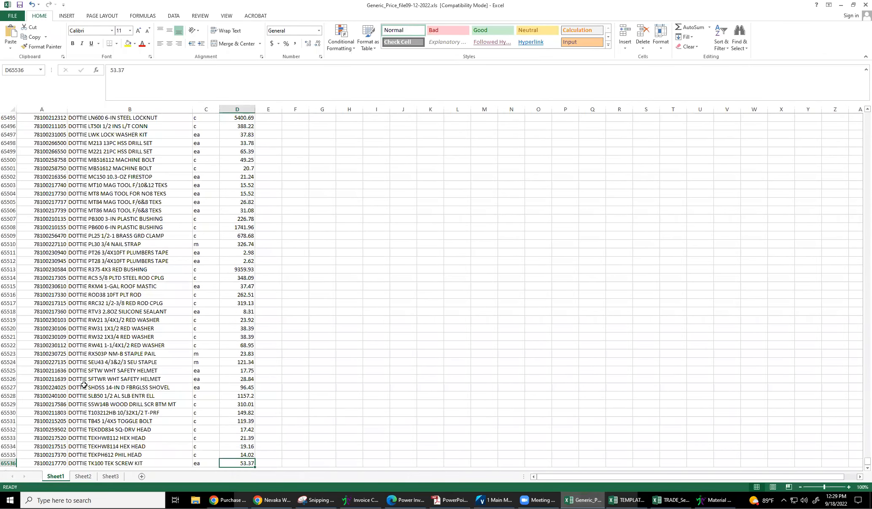
key("ctrl+Home")
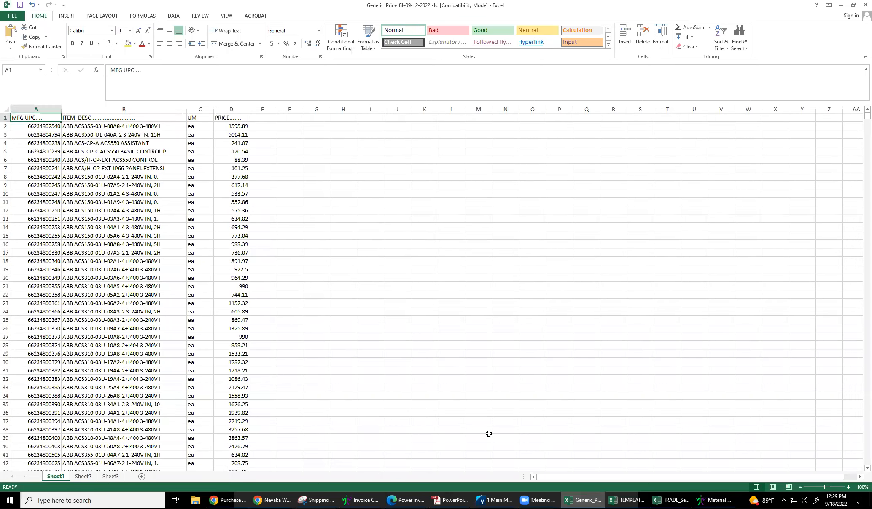
Step: Return to Material Management System, dismiss the import message and show the general import settings
left_click(716, 501)
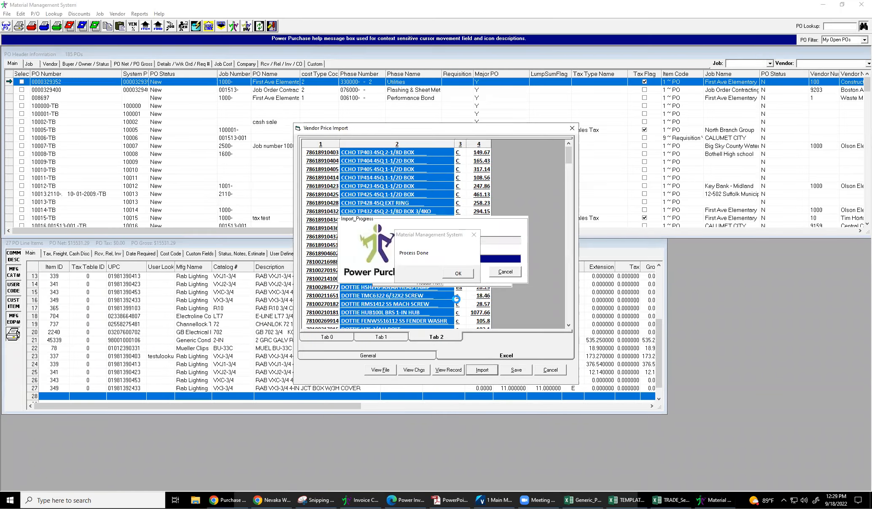
left_click(458, 274)
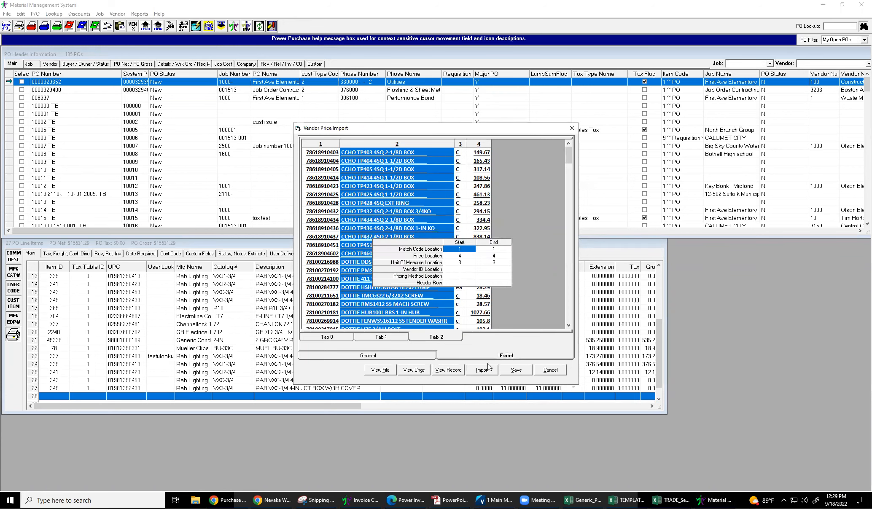
left_click(388, 356)
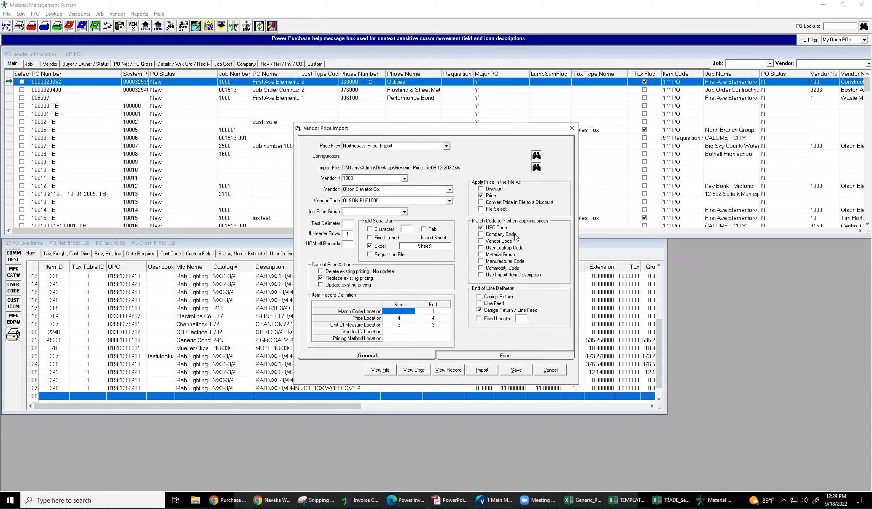
Step: Hide the worksheet configuration on Tab 2 of the vendor price file and cancel out of the Vendor Price Import window
left_click(511, 356)
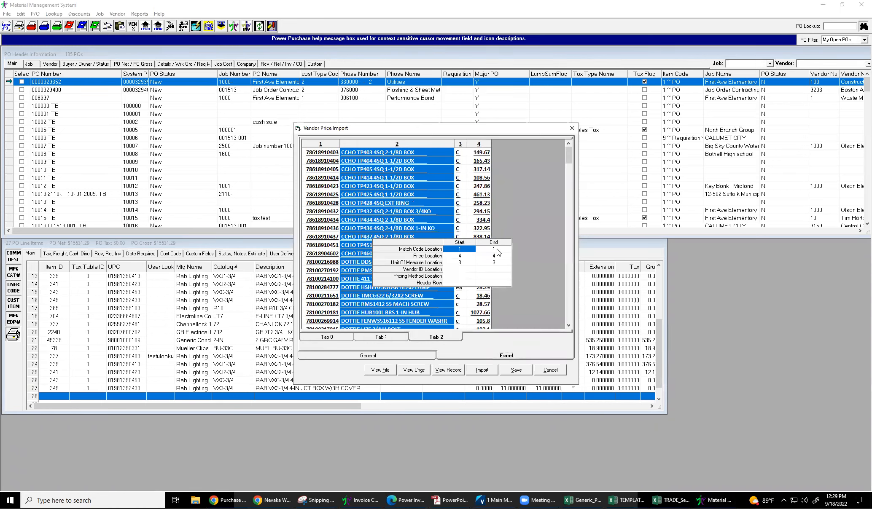
right_click(415, 206)
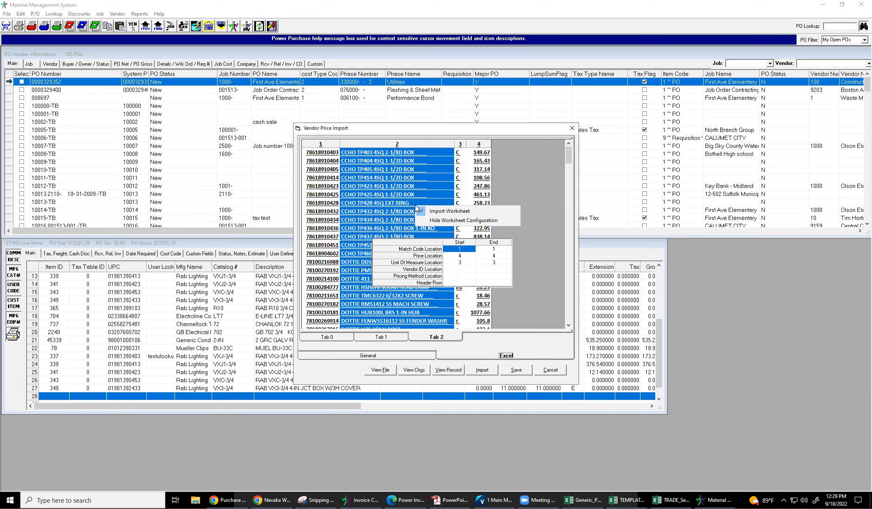
left_click(451, 220)
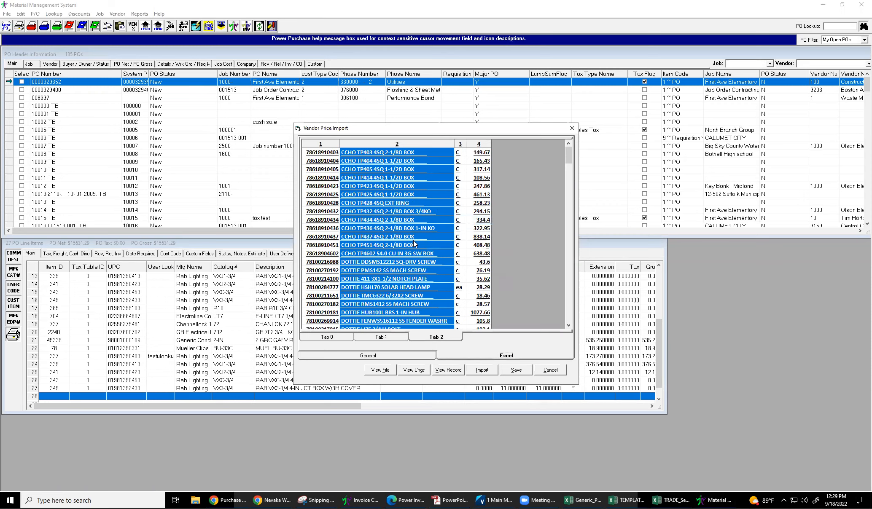
left_click(547, 374)
Step: Open the maintenance utilities and run the Add Edit Vendor Pricing utility
left_click(7, 15)
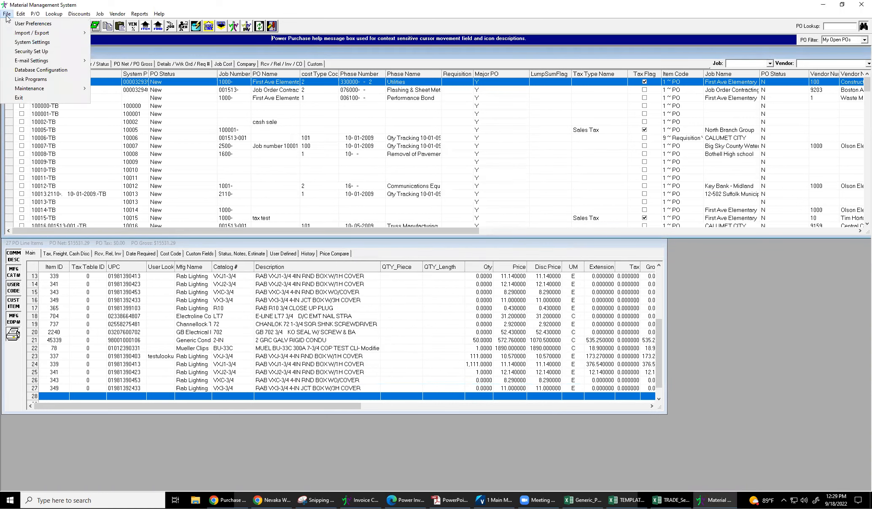
mouse_move(39, 90)
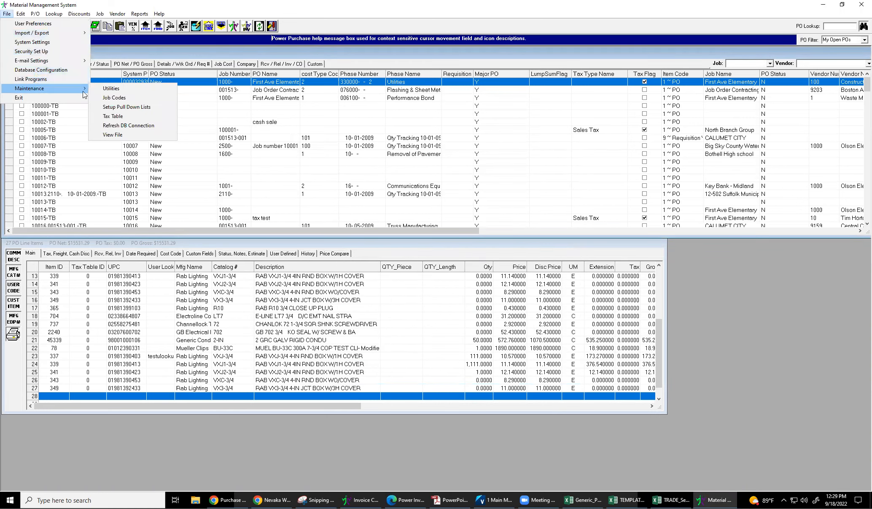
left_click(112, 96)
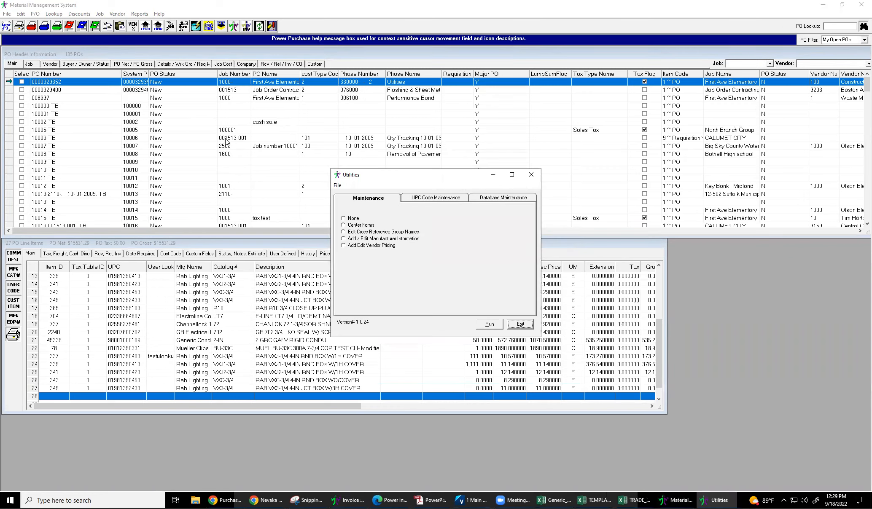
left_click(343, 247)
left_click(489, 325)
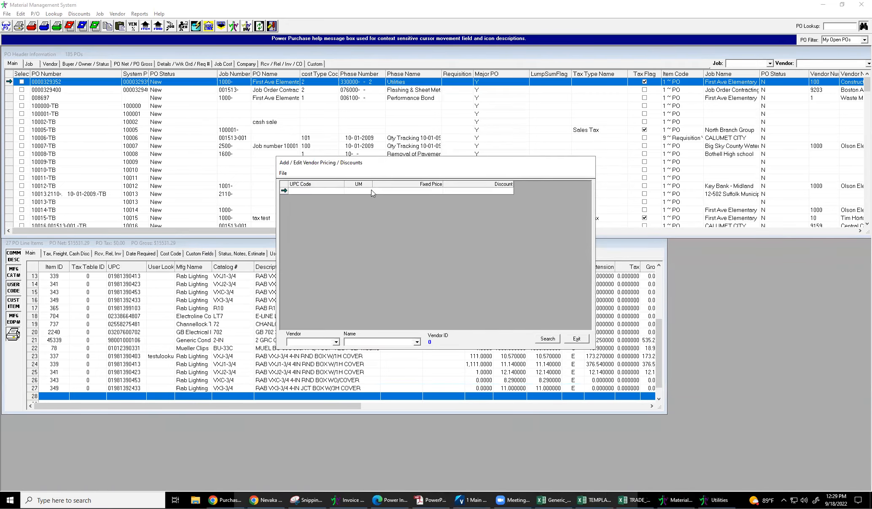
Step: Look up the imported prices for vendor 1000, Olson Elevator Co., and exit the pricing list and the utilities
left_click(336, 342)
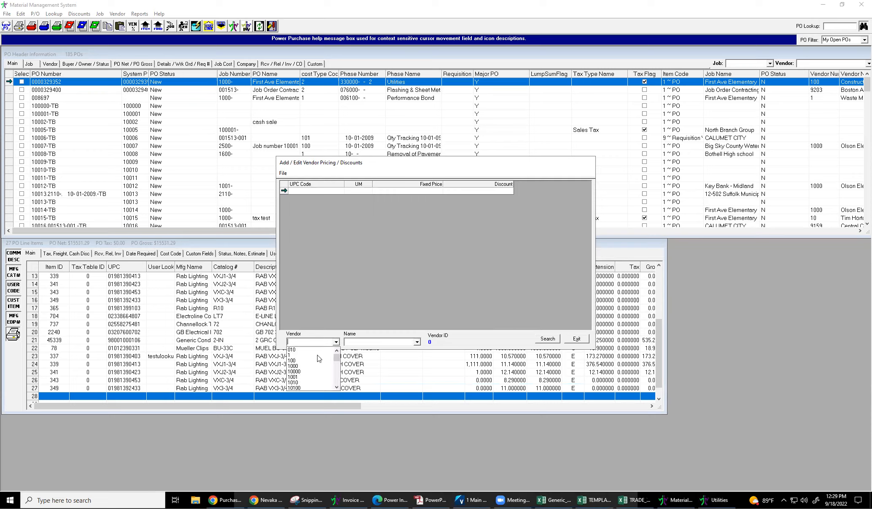
left_click(300, 366)
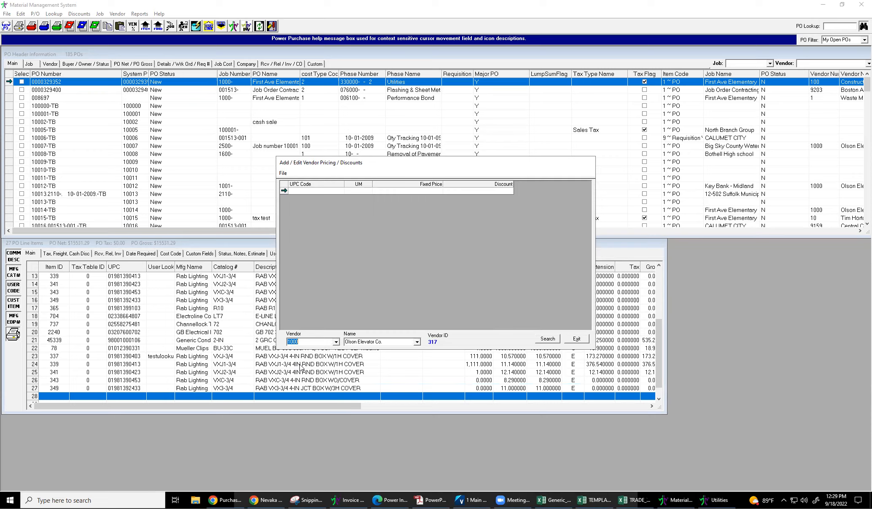
left_click(548, 340)
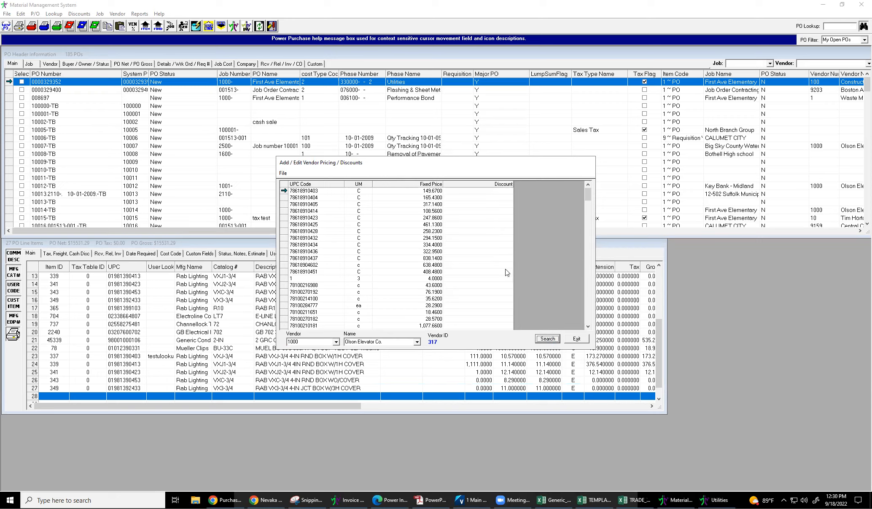
left_click(583, 341)
left_click(521, 325)
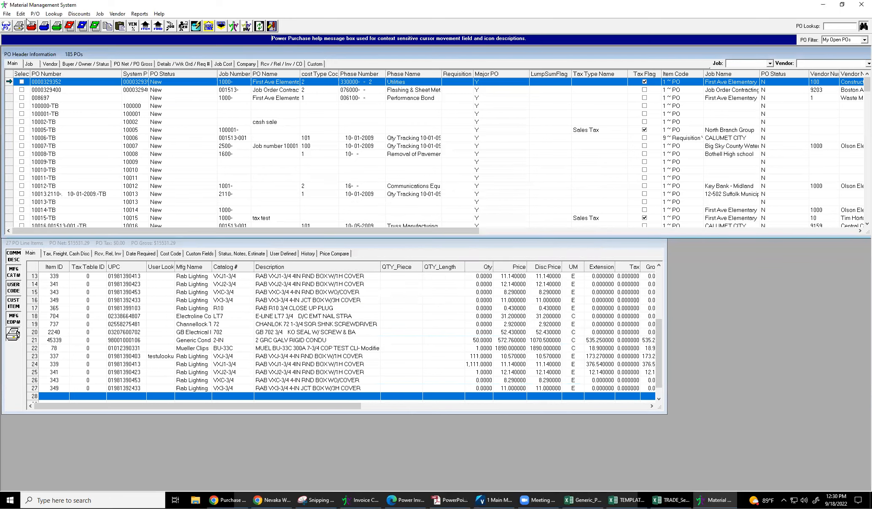
Step: Open the estimate import and load the test_req_template_import configuration
left_click(7, 13)
left_click(38, 6)
left_click(7, 14)
mouse_move(44, 37)
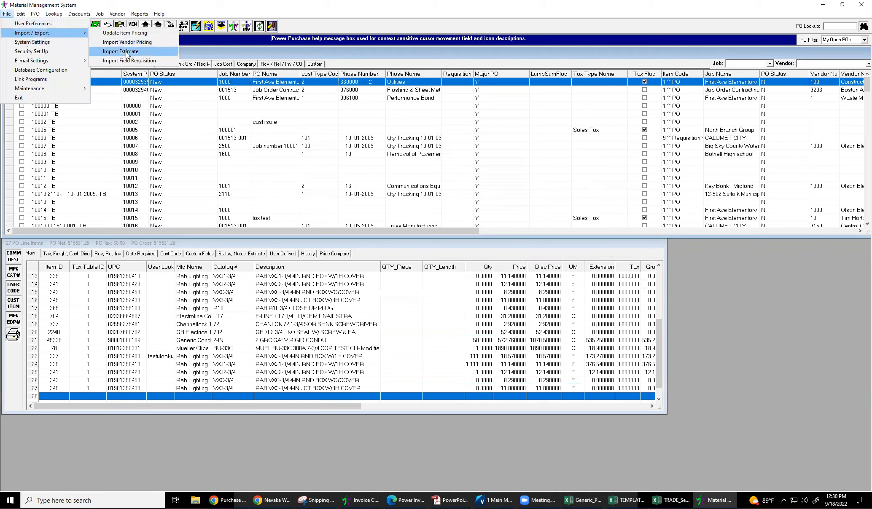
left_click(123, 51)
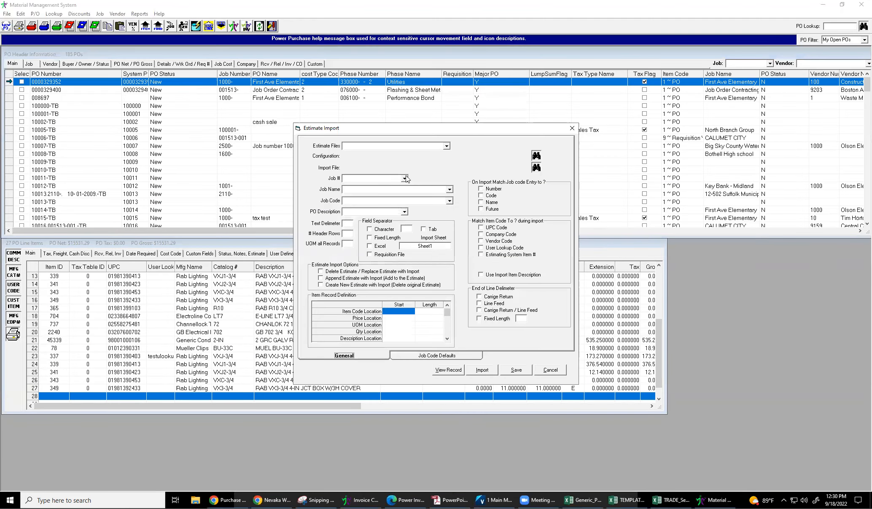
left_click(446, 146)
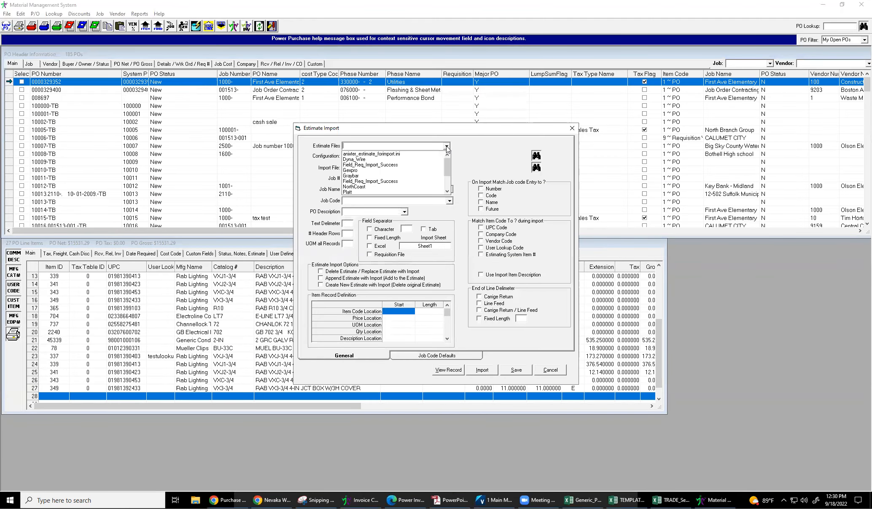
left_click_drag(448, 172, 448, 182)
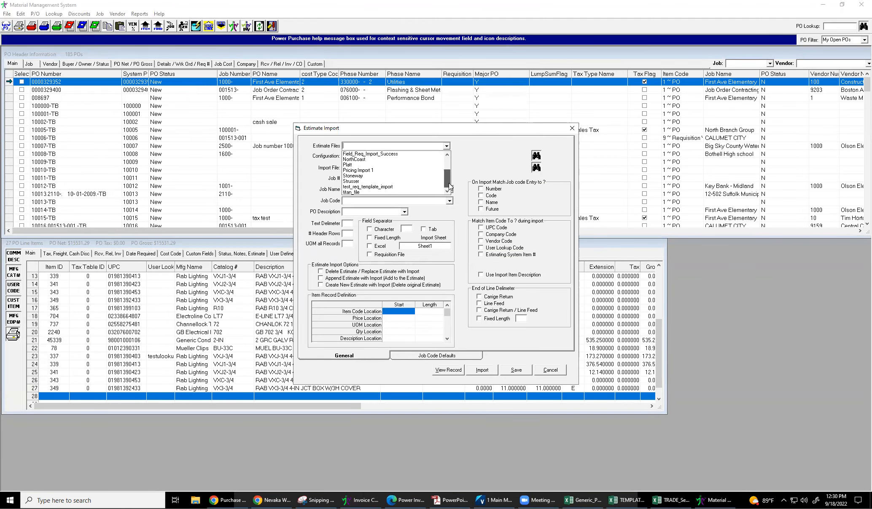
left_click(372, 187)
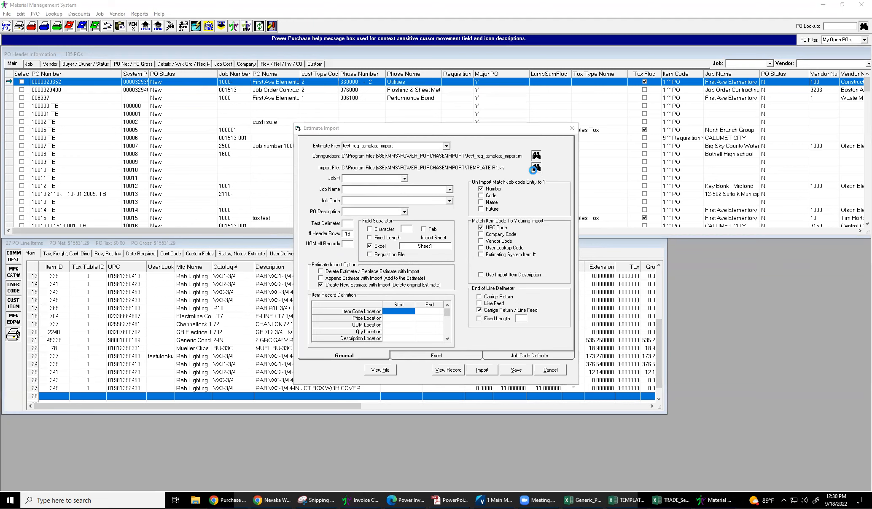
Step: Set the estimate's import file to Generic_Price_file09-12-2022.xls from the Desktop
left_click(535, 172)
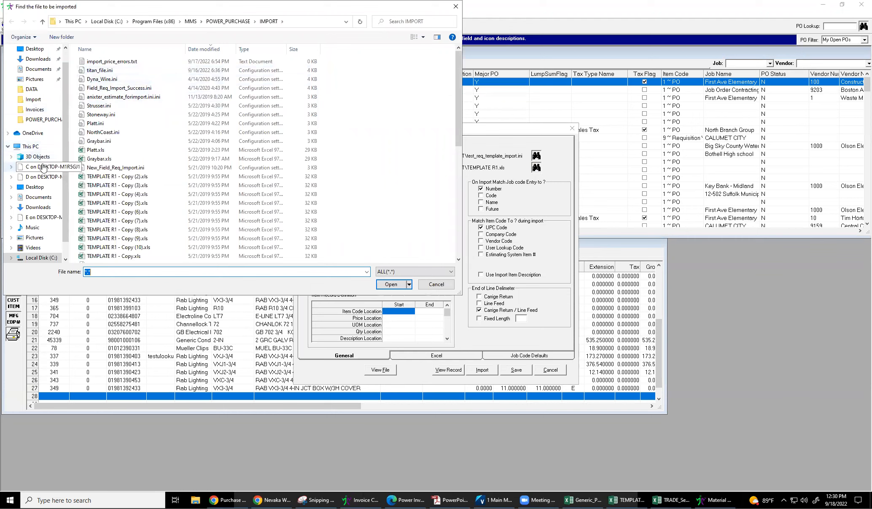
left_click(37, 187)
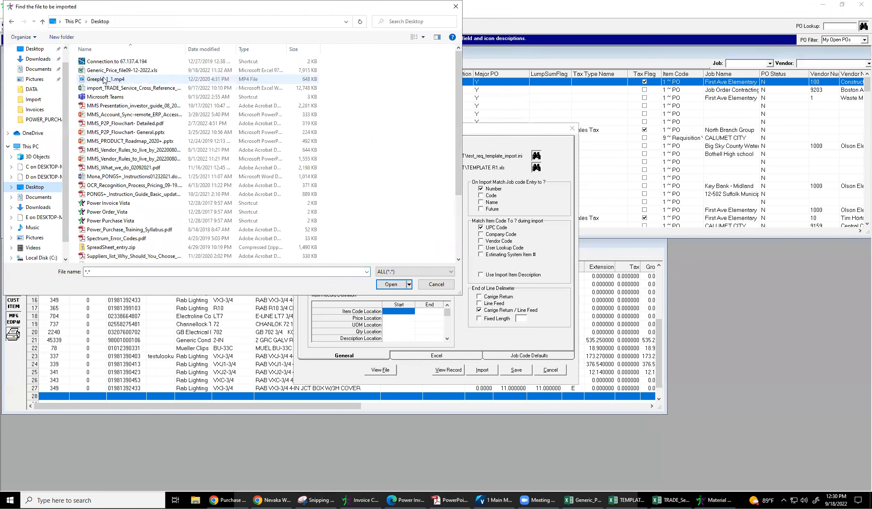
double_click(111, 71)
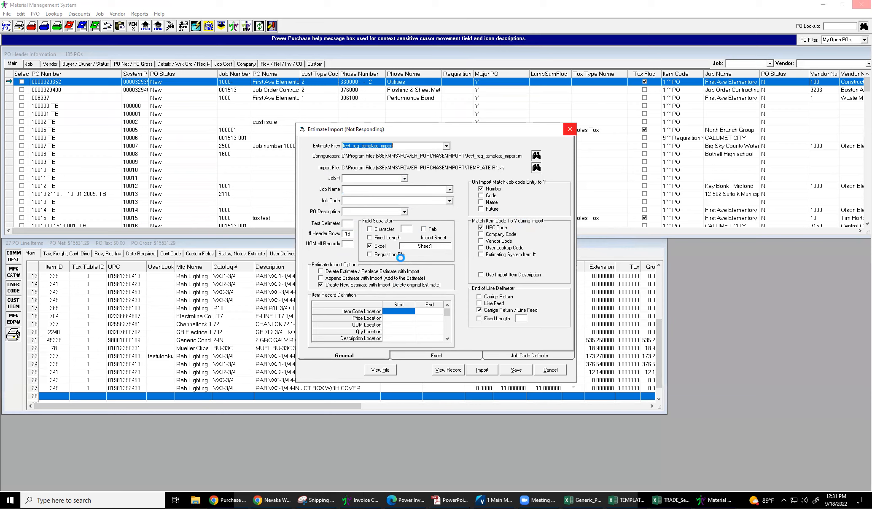
Step: In Excel's TEMPLATE R1 - Copy.xls, examine header rows 1 to 18, the column titles in row 19 and the items below, and return to Material Management System
left_click(626, 500)
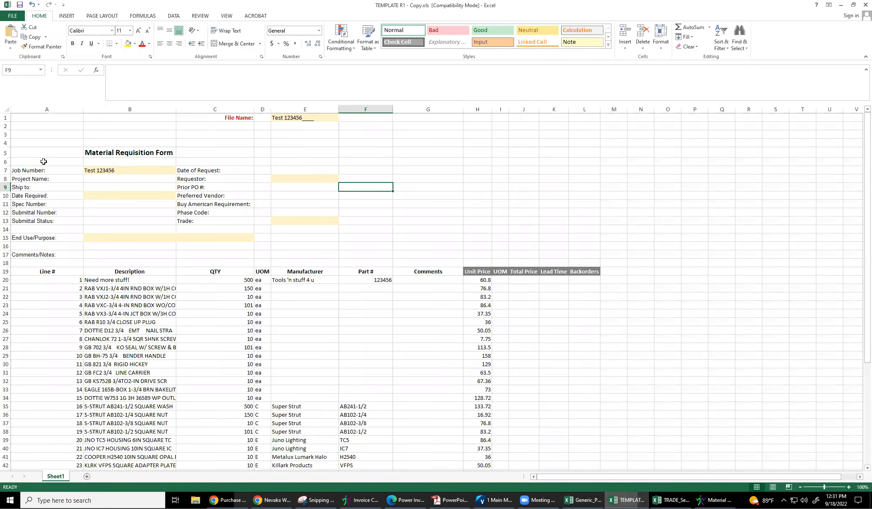
left_click_drag(6, 119, 4, 262)
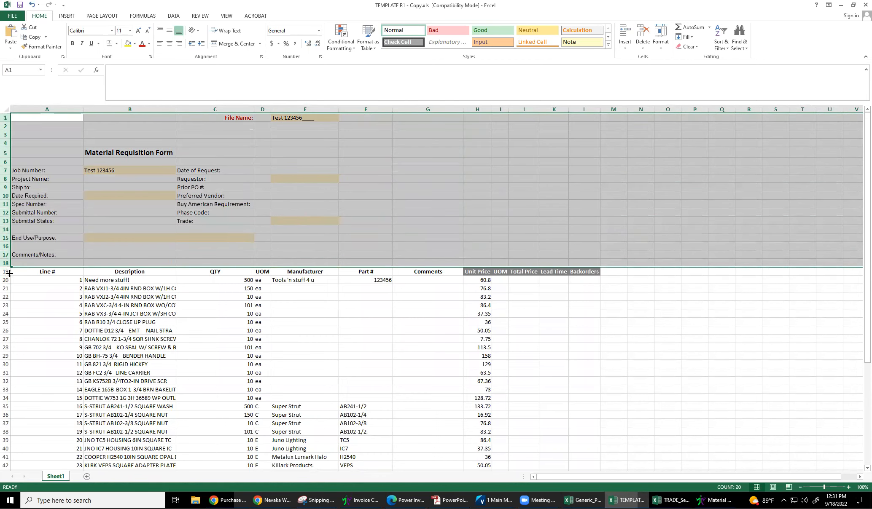
left_click(6, 271)
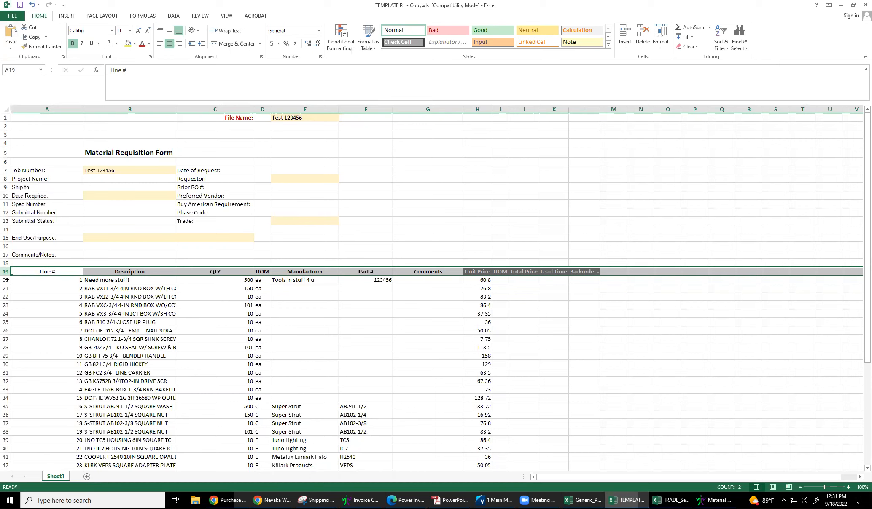
left_click_drag(6, 279, 3, 416)
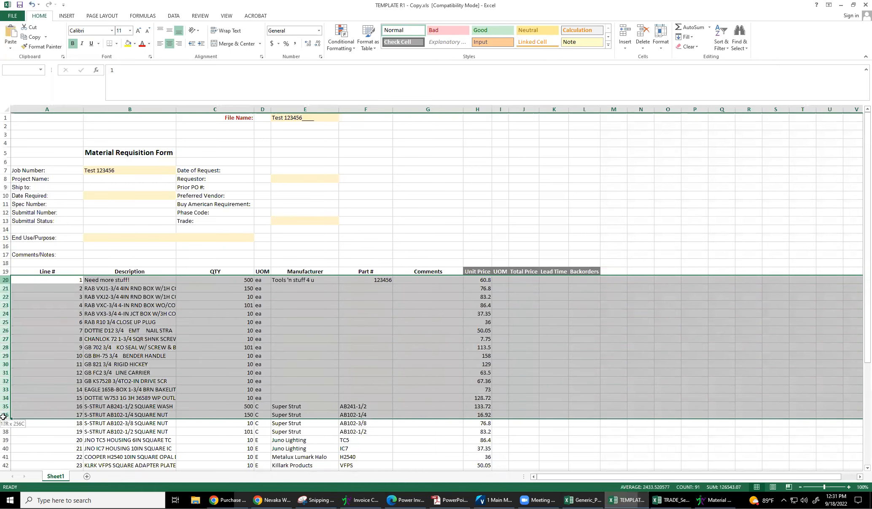
left_click(128, 319)
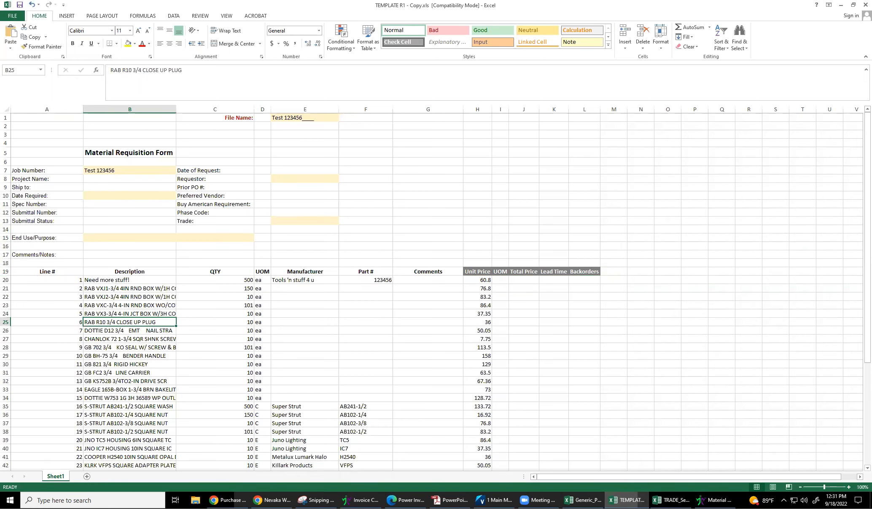
left_click(716, 501)
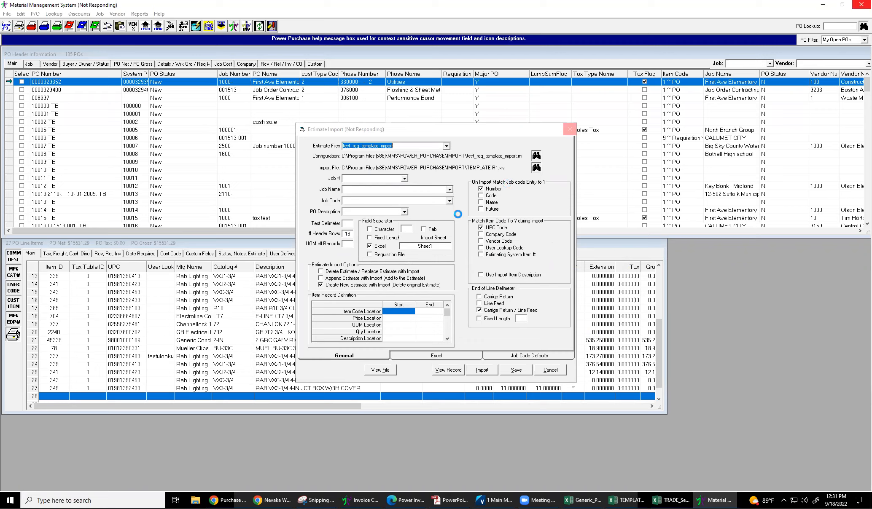
Step: In Excel's TRADE_Service_Cross_Reference_V3.0.xlsx, highlight rows 4701 to 4705 and widen column G to fit the item descriptions
left_click(670, 500)
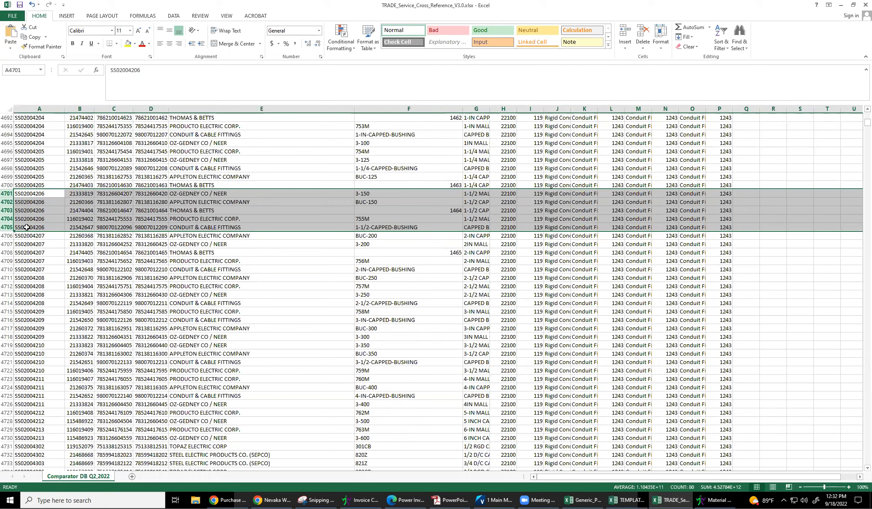
left_click_drag(7, 193, 6, 229)
left_click_drag(492, 109, 492, 109)
double_click(492, 109)
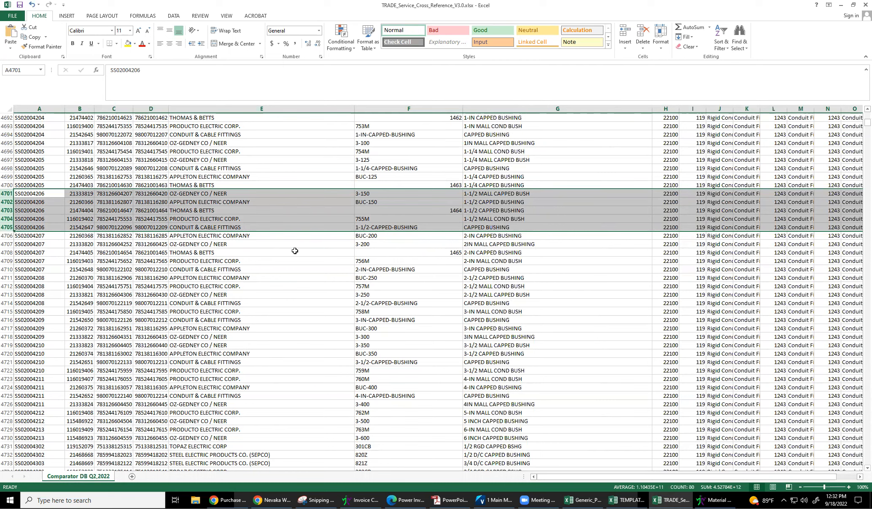
Step: Back in Material Management System, set the estimate import's header rows to 1 and its job number to 1000-
left_click(715, 501)
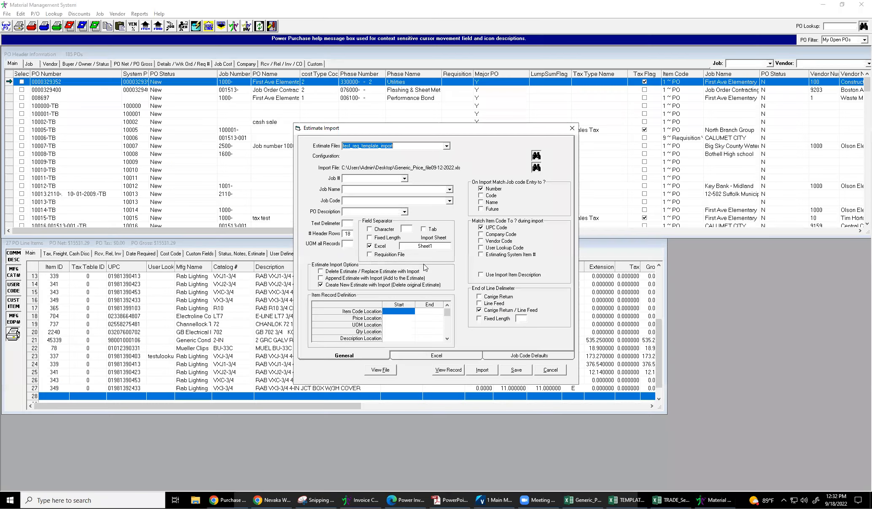
left_click(350, 234)
key("BackSpace")
left_click(404, 178)
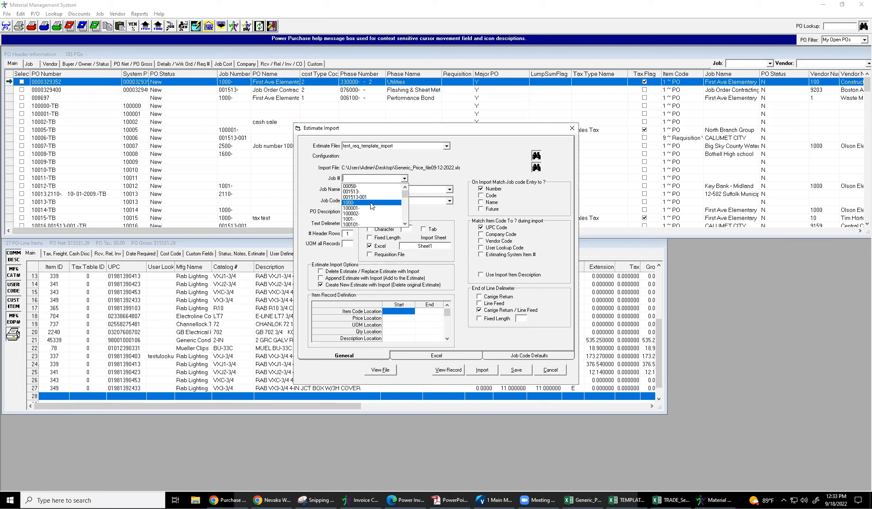
left_click(371, 203)
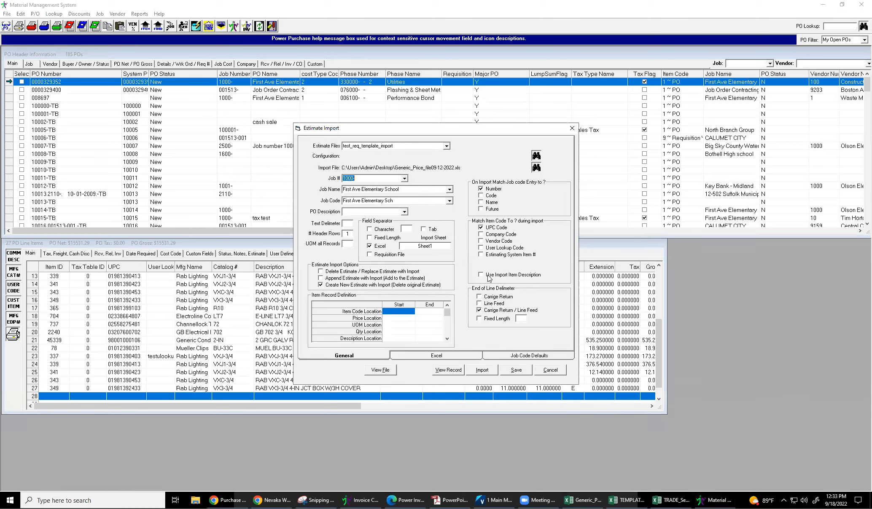
Step: Mark the Tab 2 worksheet of the estimate's Excel file for import and open its worksheet configuration
left_click(453, 356)
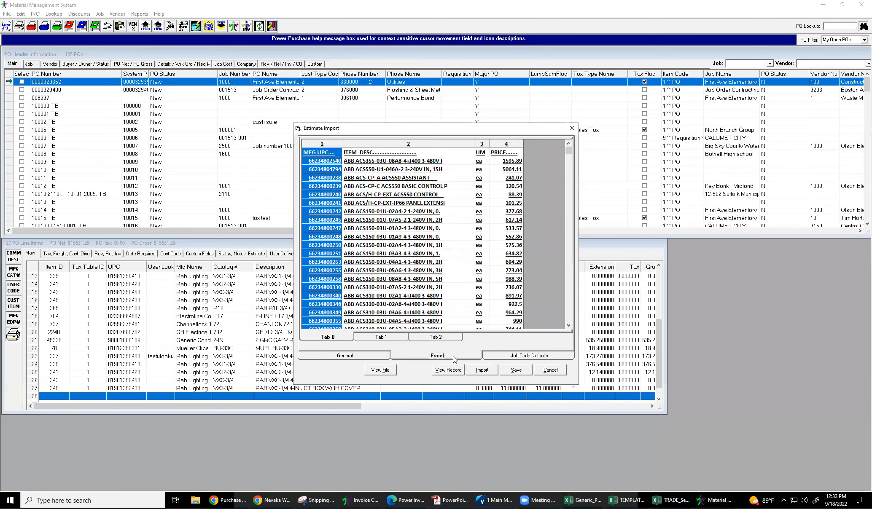
left_click(427, 338)
right_click(363, 199)
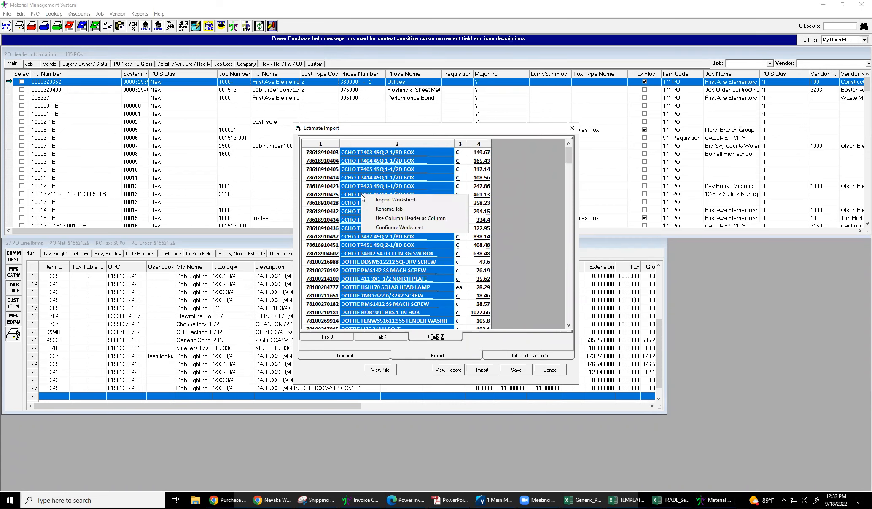
left_click(385, 202)
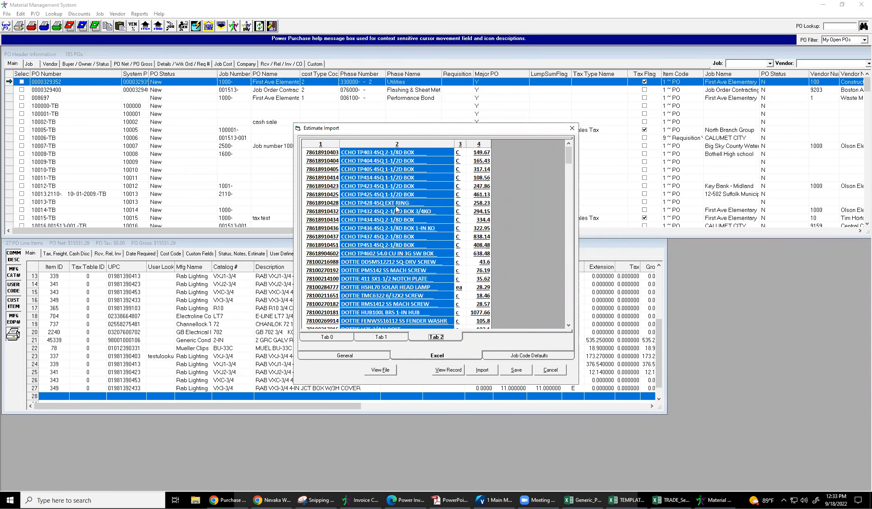
right_click(396, 207)
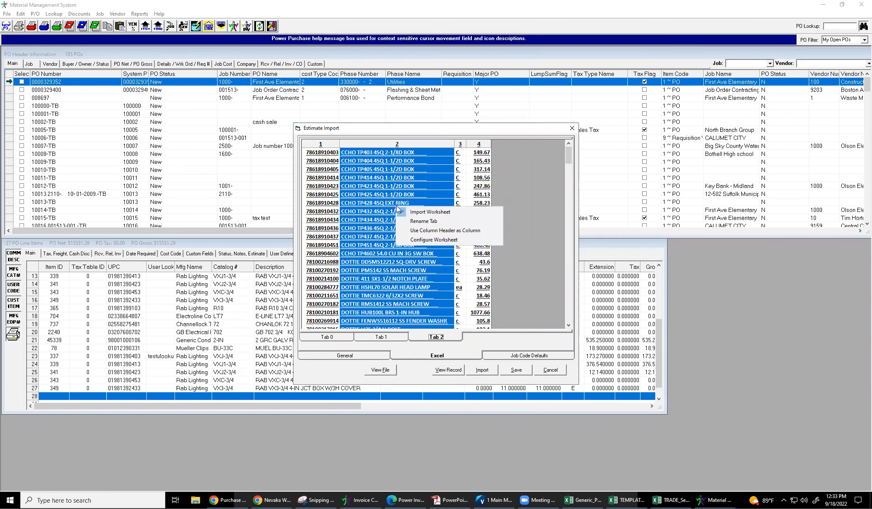
left_click(427, 243)
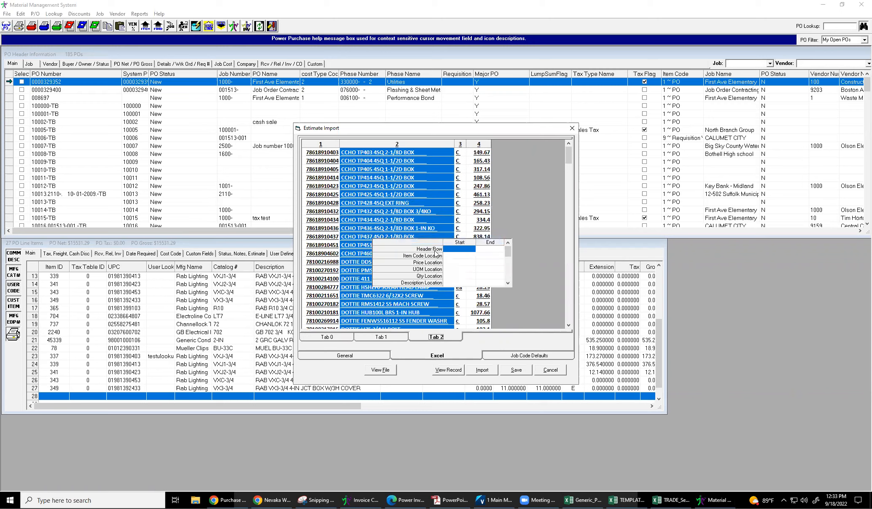
Step: Map the Tab 2 worksheet's item code to column 1, price to column 4 and UOM to column 3, as both start and end
left_click(460, 249)
type("1")
key("BackSpace")
left_click(459, 256)
type("1")
key("Tab")
type("1")
key("Tab")
type("4")
key("Tab")
type("4")
key("Tab")
type("3")
key("Tab")
type("3")
Step: Map the description location to column 2 and the UPC location to column 1, as start and end, and review the remaining location fields
left_click(459, 282)
type("2")
key("Tab")
type("2")
scroll(509, 283, "down", 1)
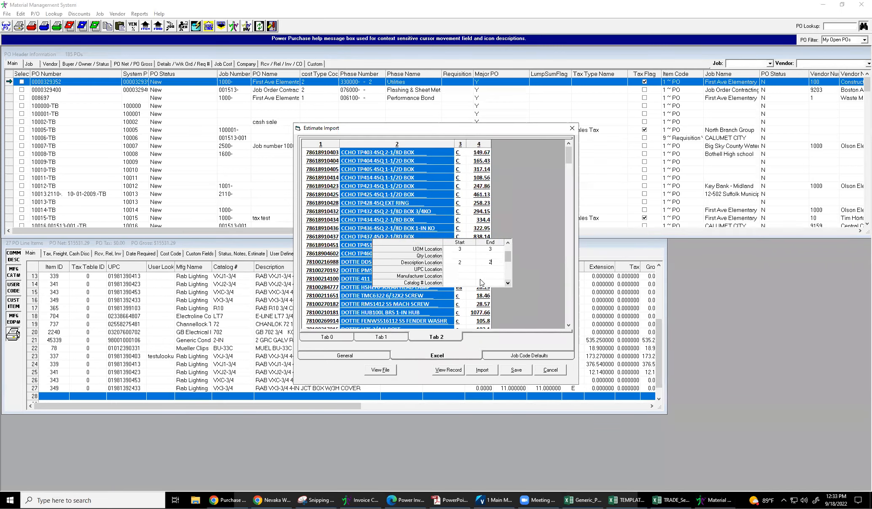
left_click(464, 270)
type("1")
key("Tab")
type("1")
scroll(508, 283, "down", 8)
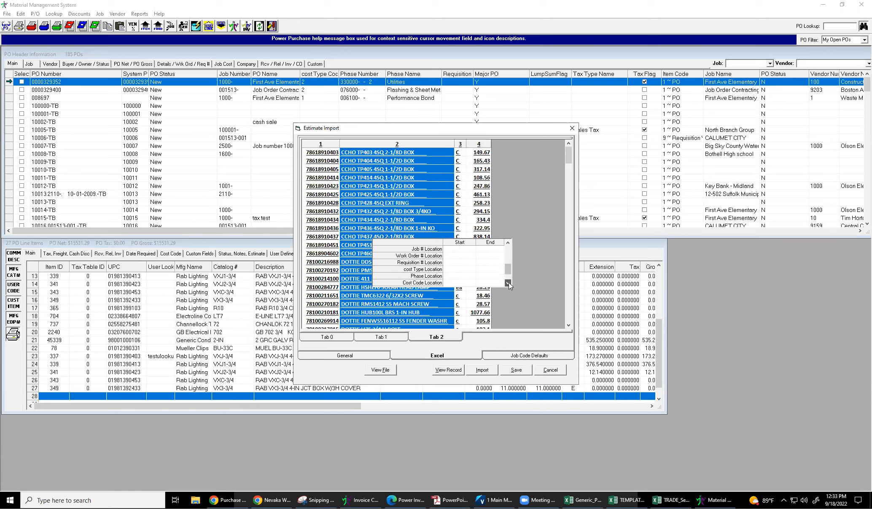
left_click(509, 283)
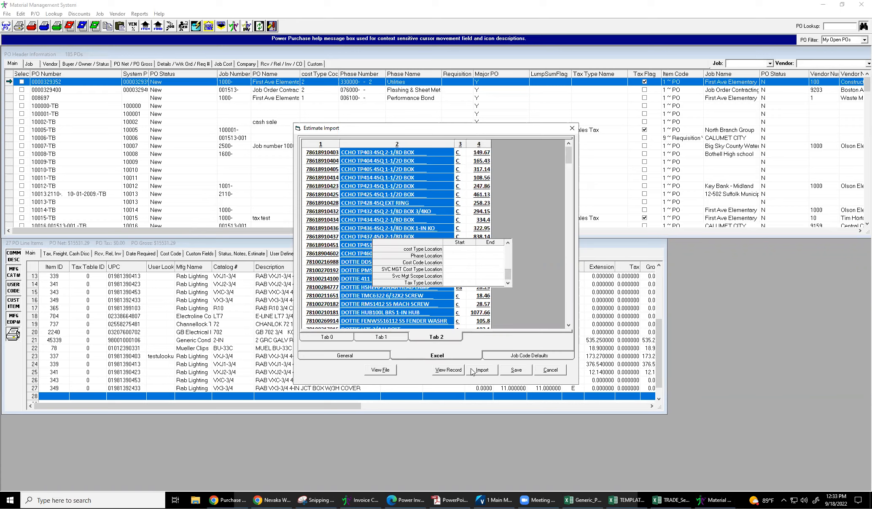
Step: Try to preview the estimate import records, then check the item code matching options in the general import settings
left_click(450, 372)
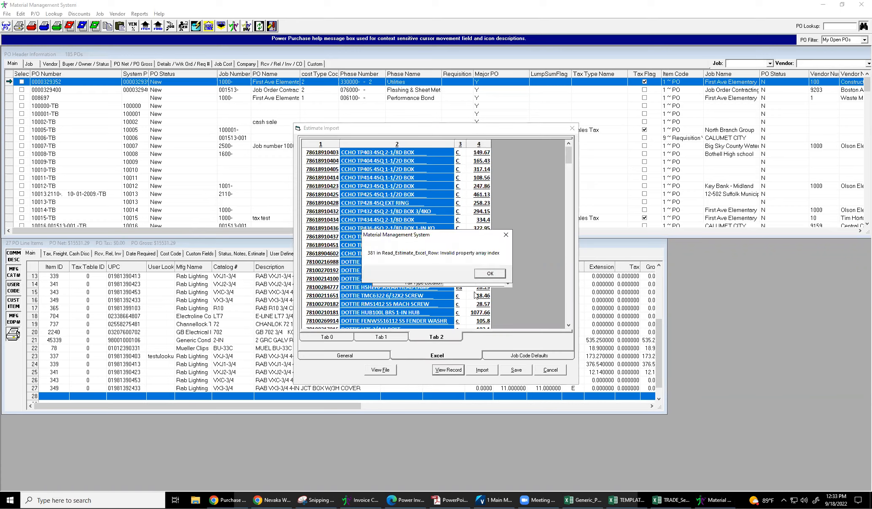
left_click(492, 274)
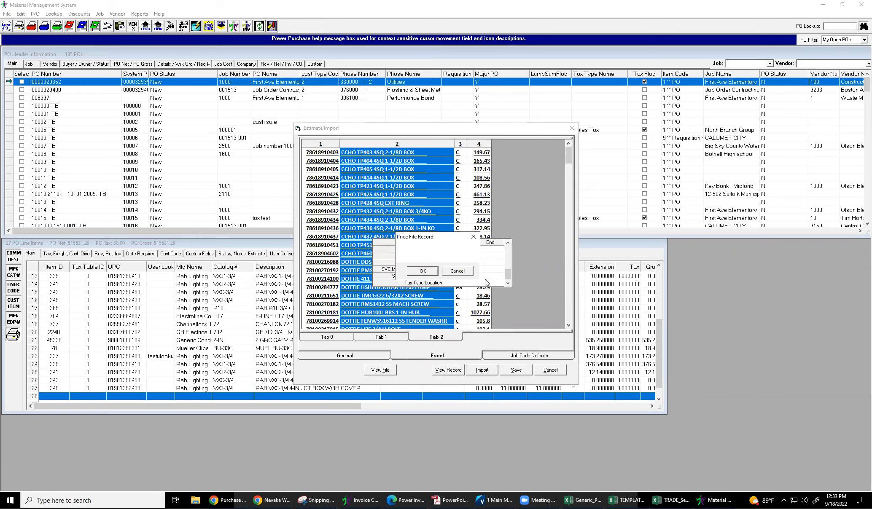
left_click(423, 271)
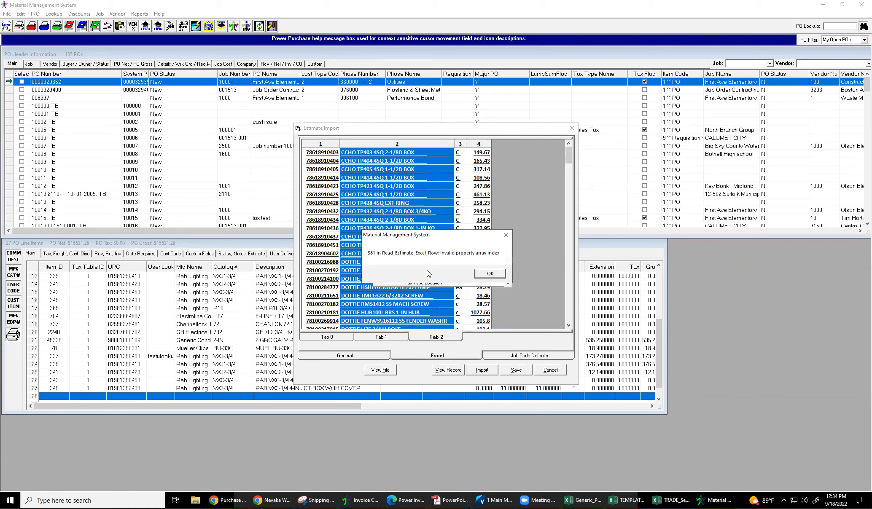
left_click(488, 274)
left_click(457, 271)
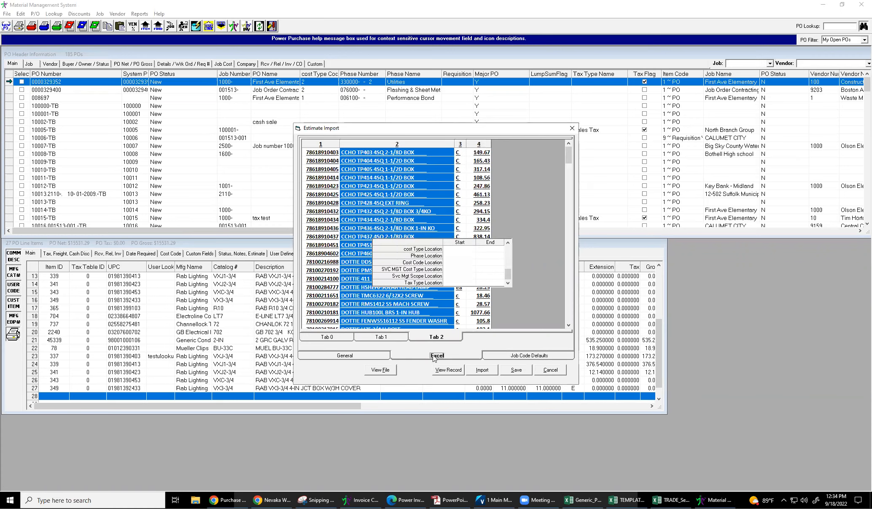
left_click(365, 358)
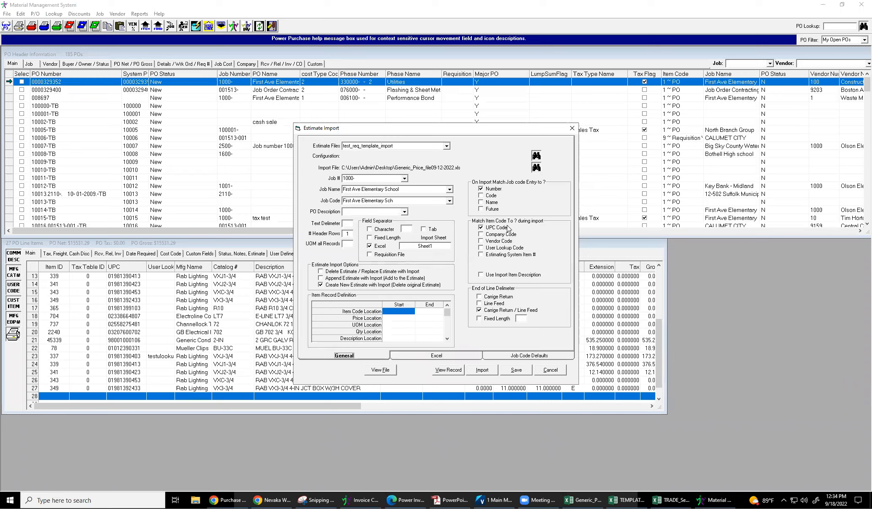
left_click(472, 357)
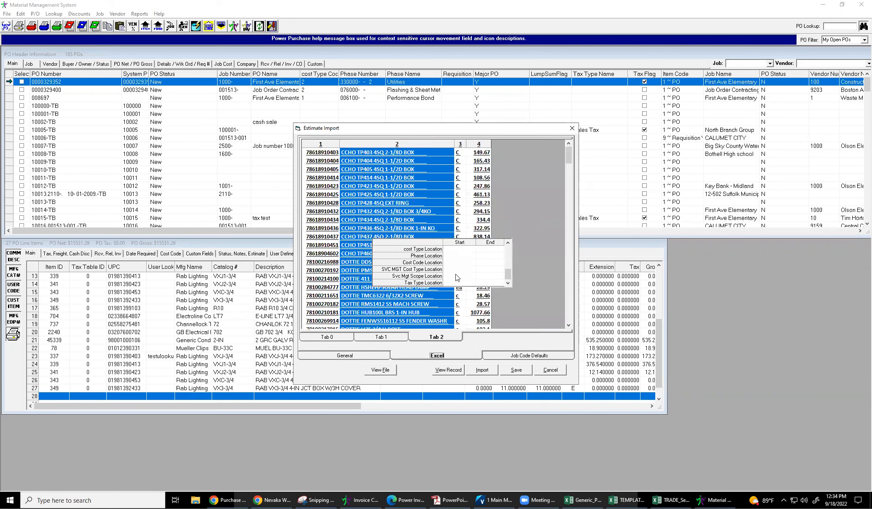
Step: Set the Tab 2 worksheet's header row start and end to 1 and close its worksheet configuration
left_click_drag(509, 276, 508, 240)
left_click(459, 249)
type("1")
left_click(487, 249)
type("1")
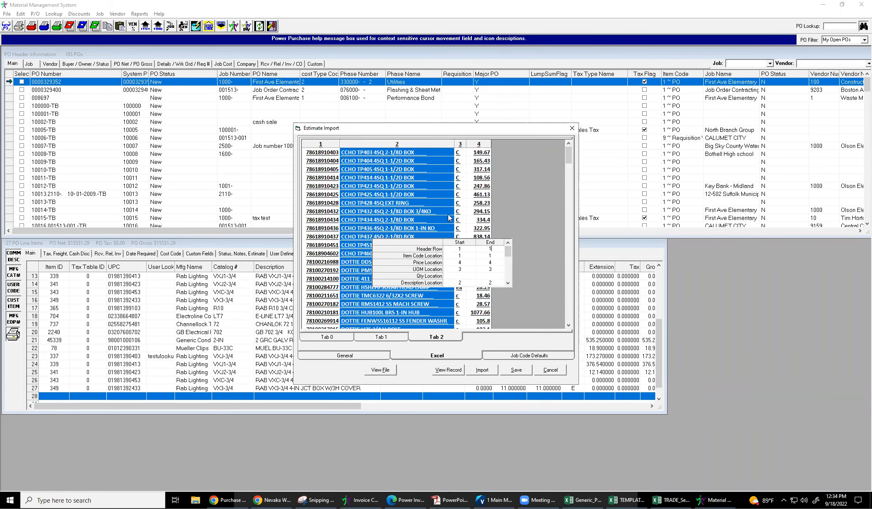
right_click(441, 208)
left_click(467, 233)
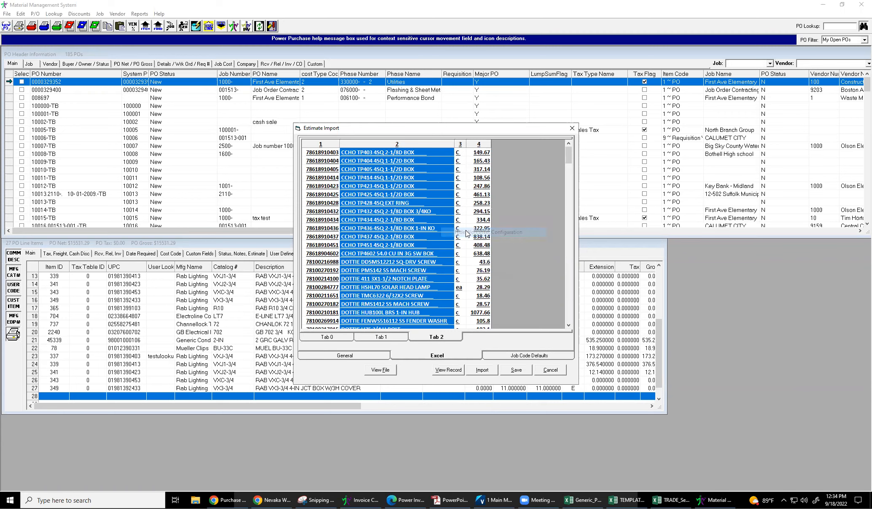
Step: Toggle the import mark of the Tab 0 worksheet and return to the Tab 2 worksheet
left_click(337, 336)
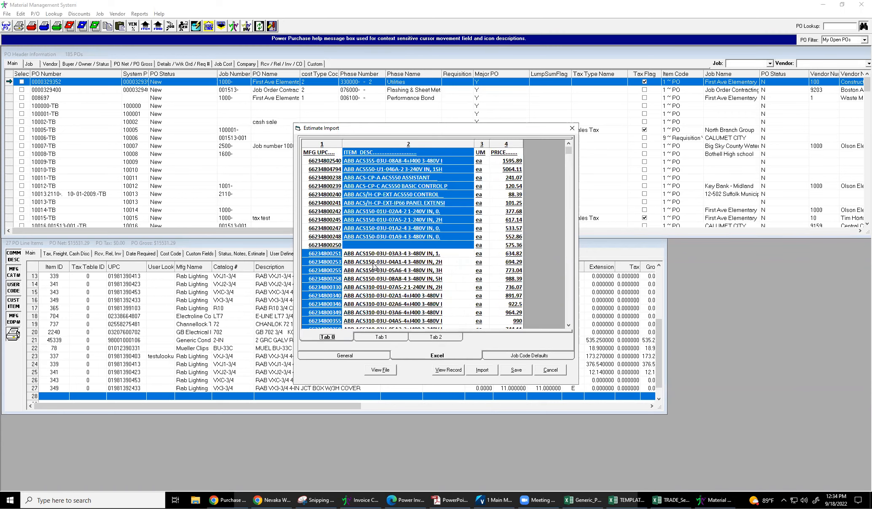
right_click(374, 263)
left_click(392, 271)
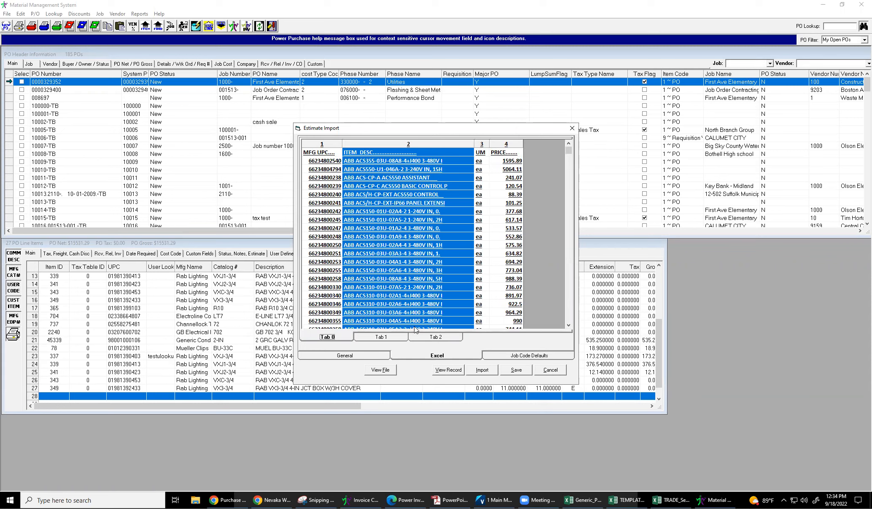
left_click(428, 340)
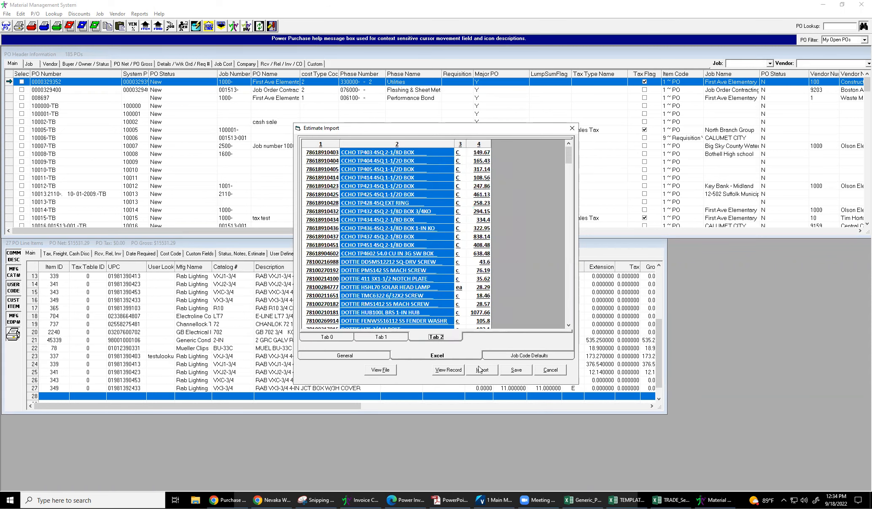
Step: Preview several estimate import records from Tab 2, checking code to match, price, UM and description, and close the preview
left_click(448, 369)
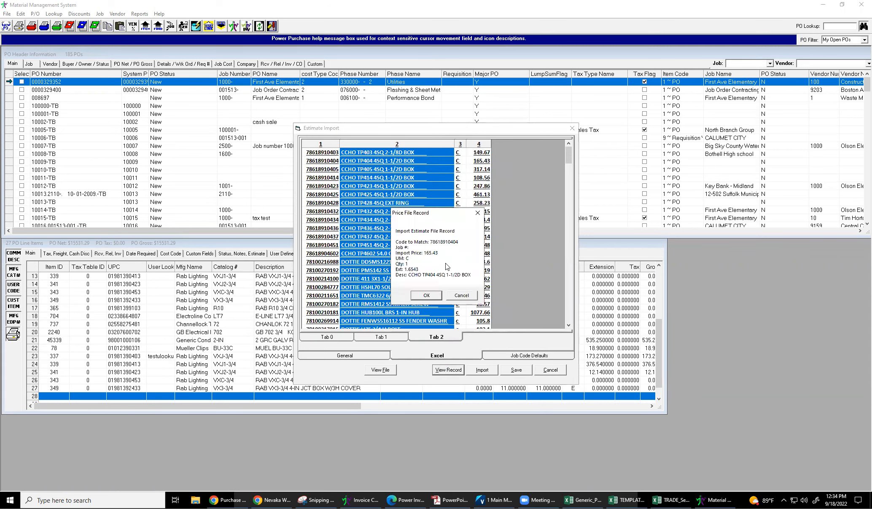
left_click(425, 296)
left_click(426, 297)
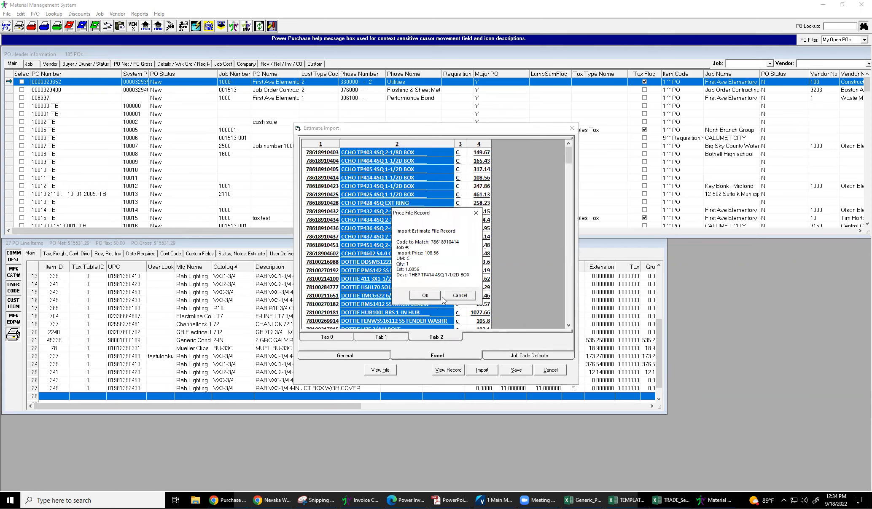
left_click(456, 298)
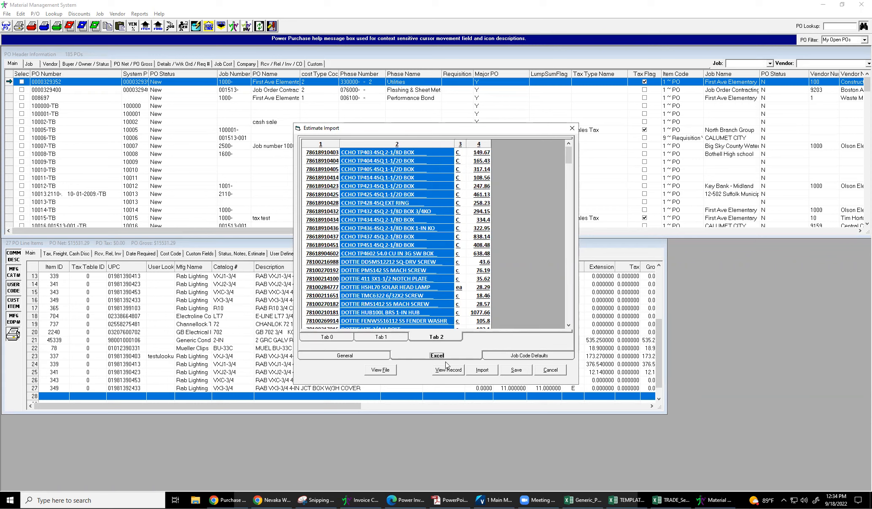
Step: Run the estimate import, acknowledge its messages and close the Estimate Import window
left_click(482, 370)
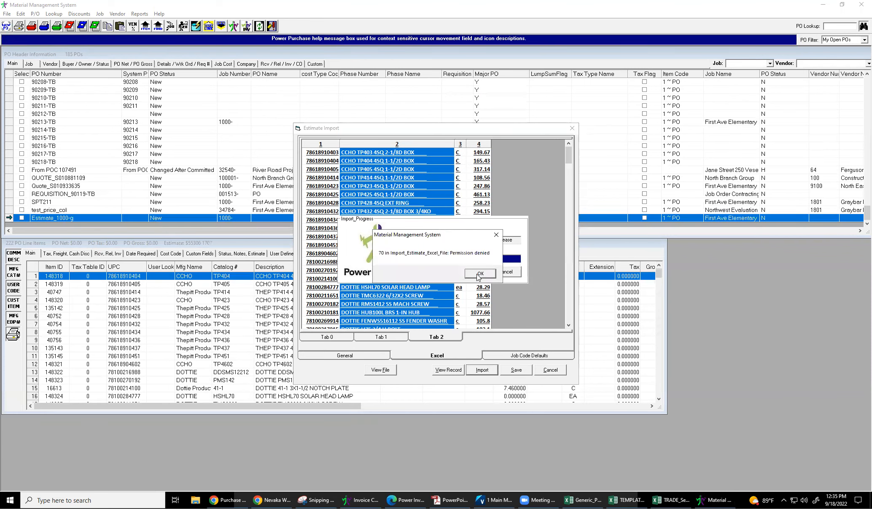
left_click(474, 272)
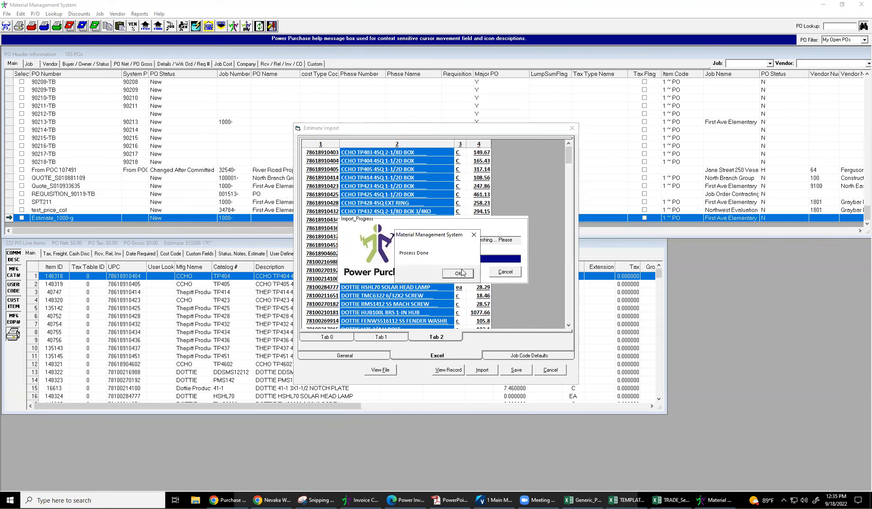
left_click(547, 372)
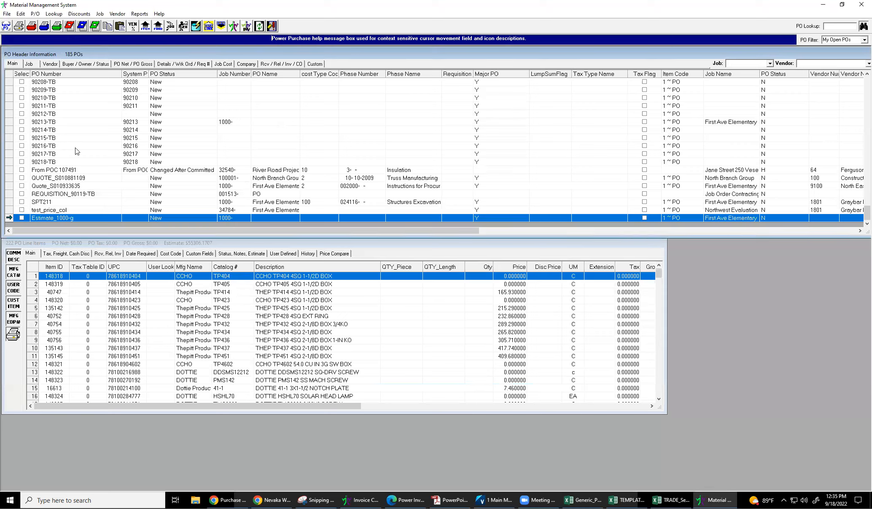
Step: Examine the comparator items of PO 90216-TB's BU-33C line in its item detail, compare with TRADE_Service_Cross_Reference_V3.0.xlsx in Excel, and close the detail
left_click(42, 145)
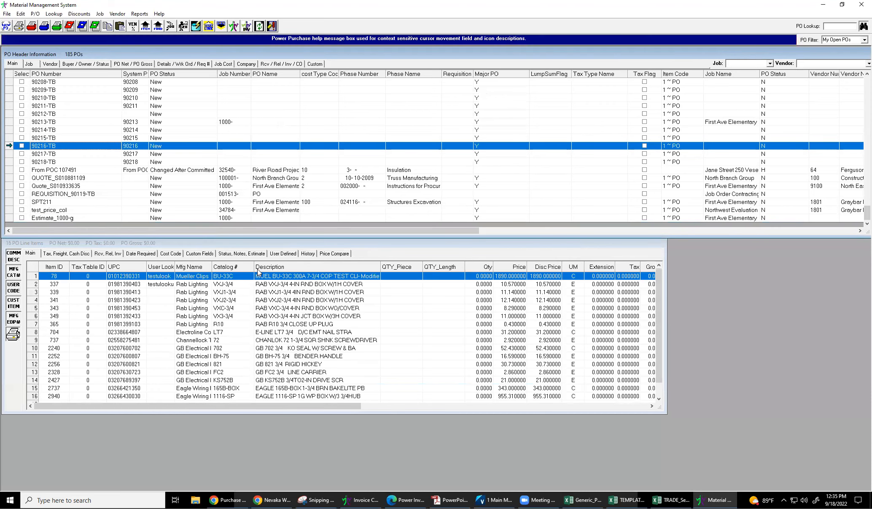
right_click(262, 278)
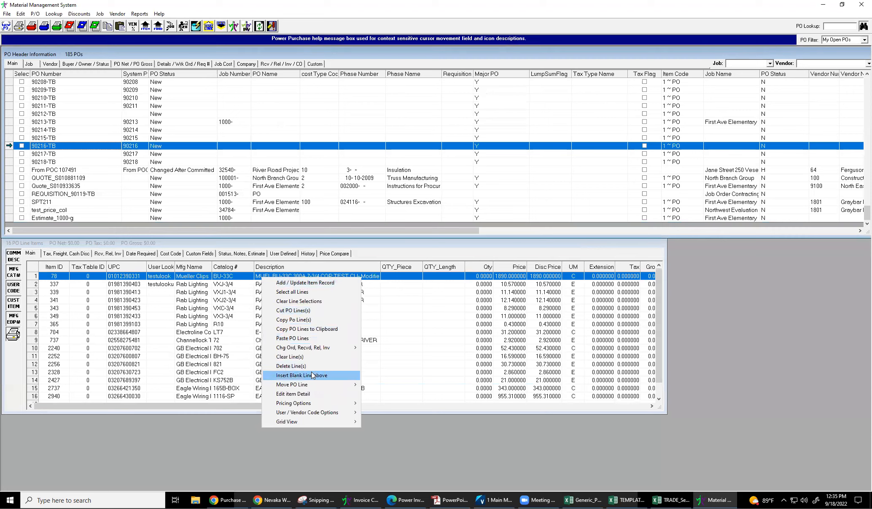
left_click(306, 395)
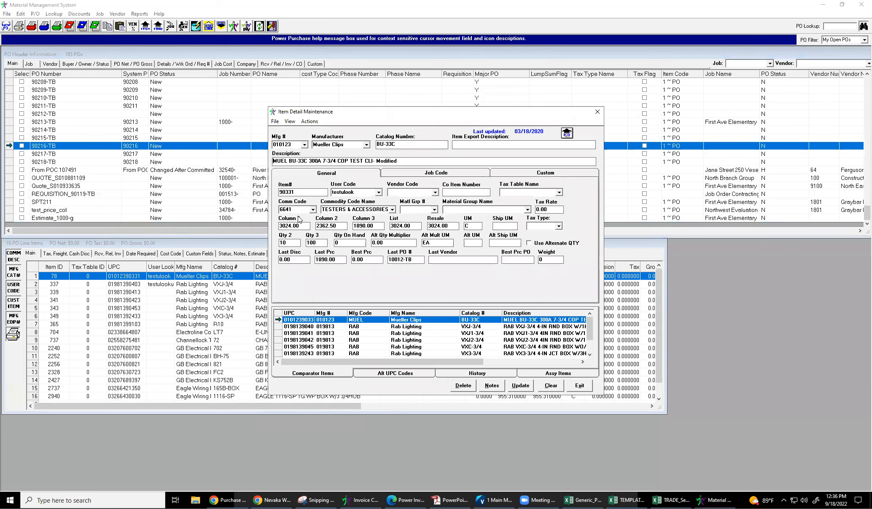
left_click_drag(295, 325, 294, 355)
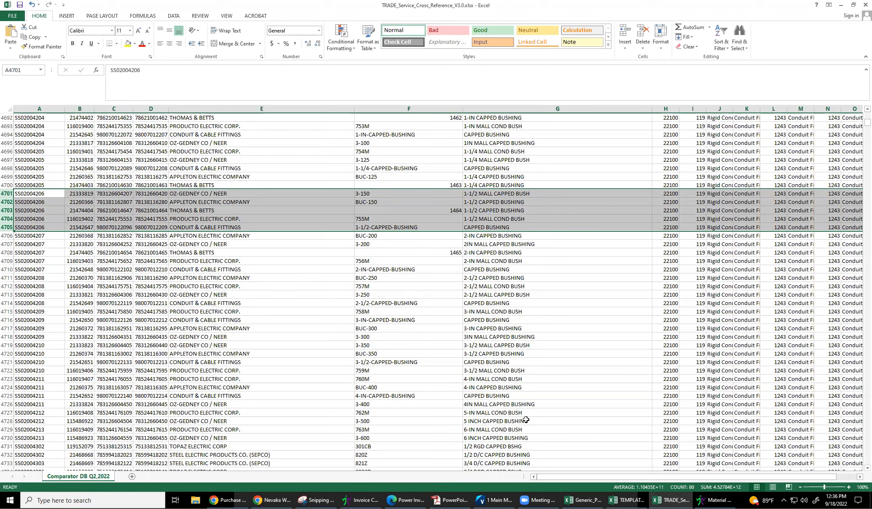
key("alt+Tab")
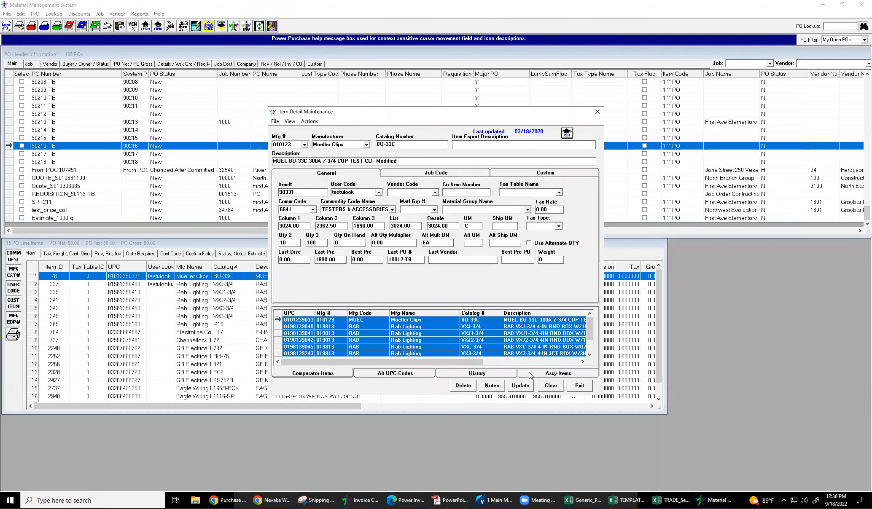
left_click(578, 387)
Step: Review the price comparison options for Estimate_1000-g and run the comparison for Olson Elevator Co. and Waste Management Association
left_click(76, 217)
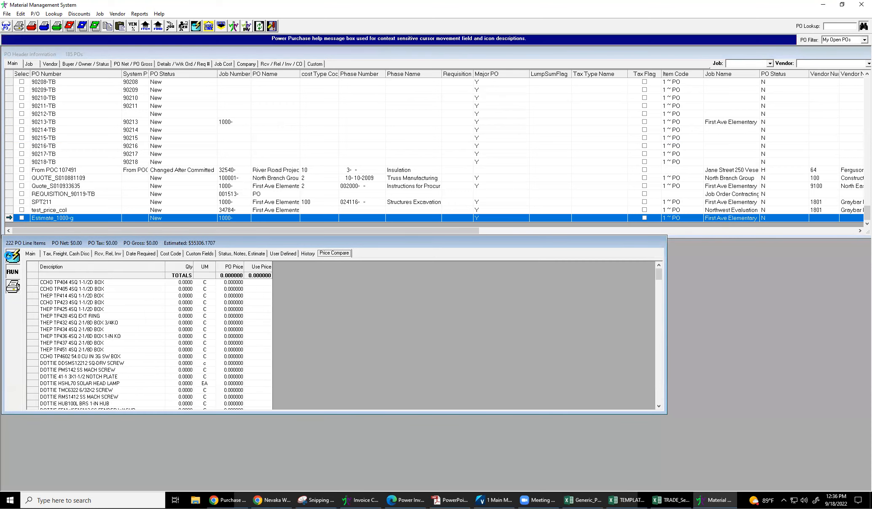
left_click(9, 256)
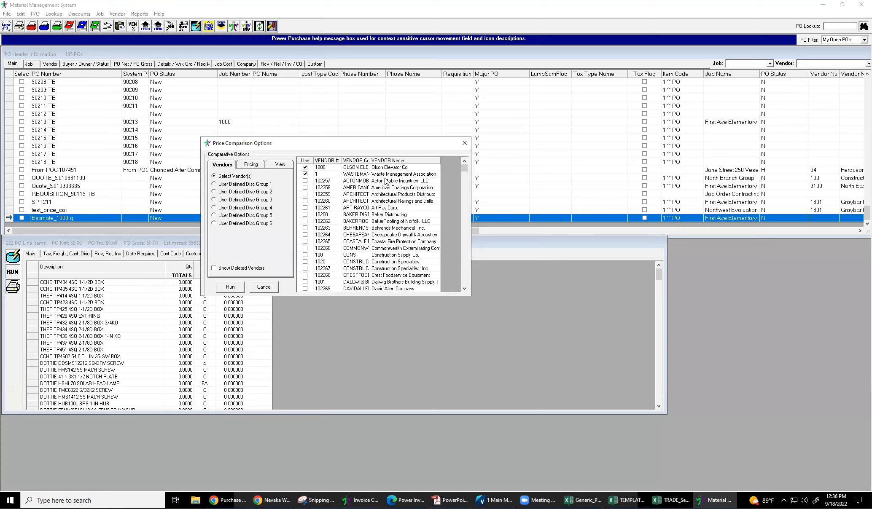
left_click(251, 165)
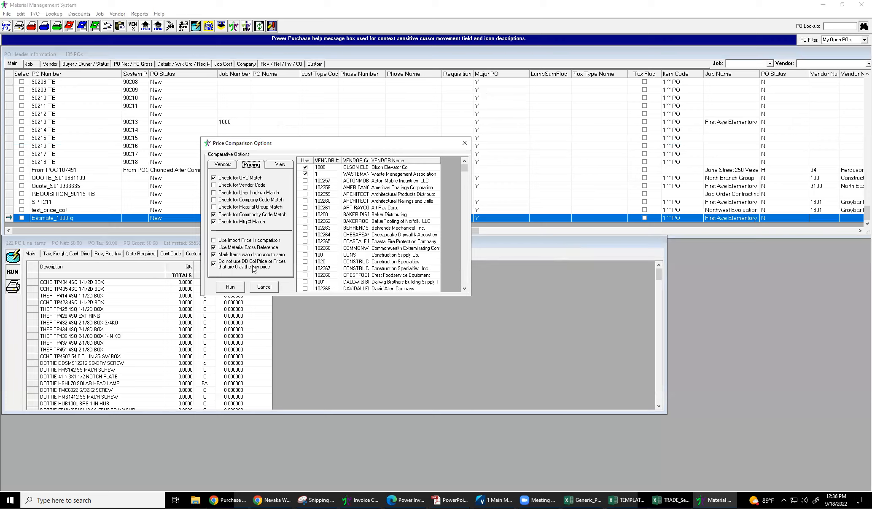
left_click(279, 165)
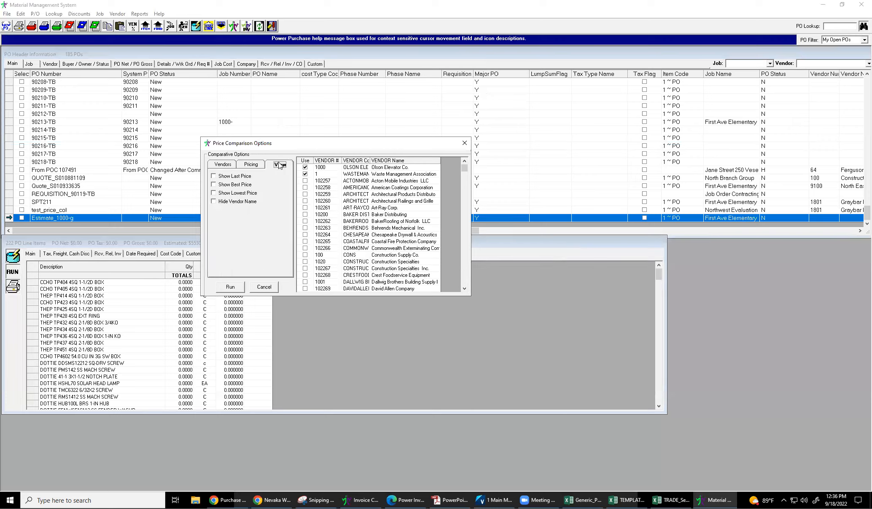
left_click(231, 165)
left_click(234, 288)
left_click(233, 287)
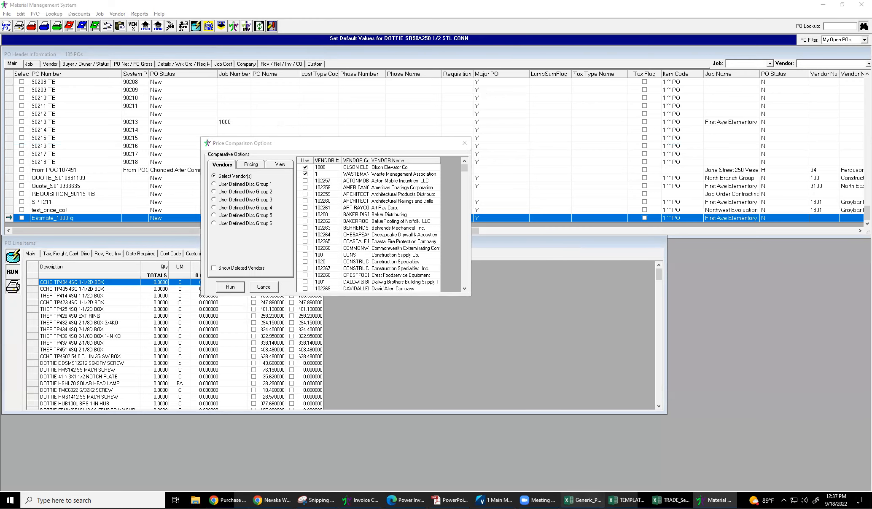
Step: In Excel's Generic_Price_file09-12-2022.xls, examine the item rows on all three sheets and highlight the prices in D1:D15 of Sheet3
left_click(583, 501)
left_click(95, 127)
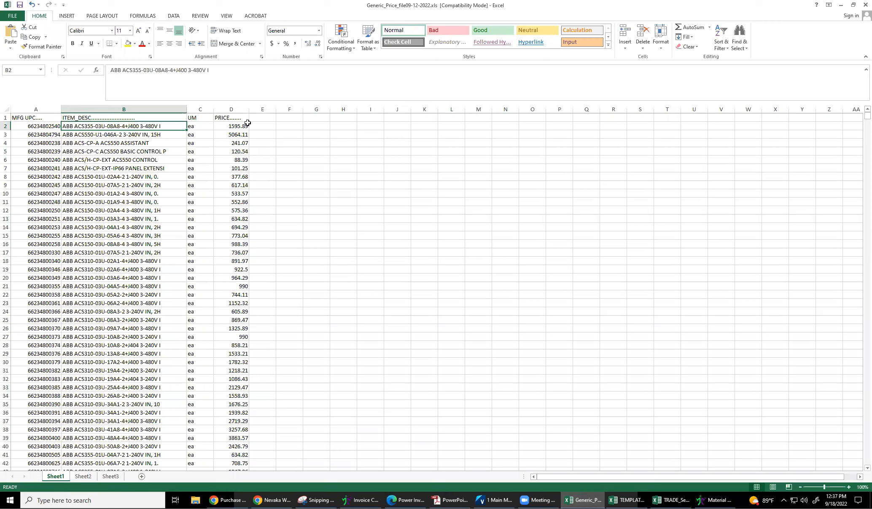
left_click(110, 476)
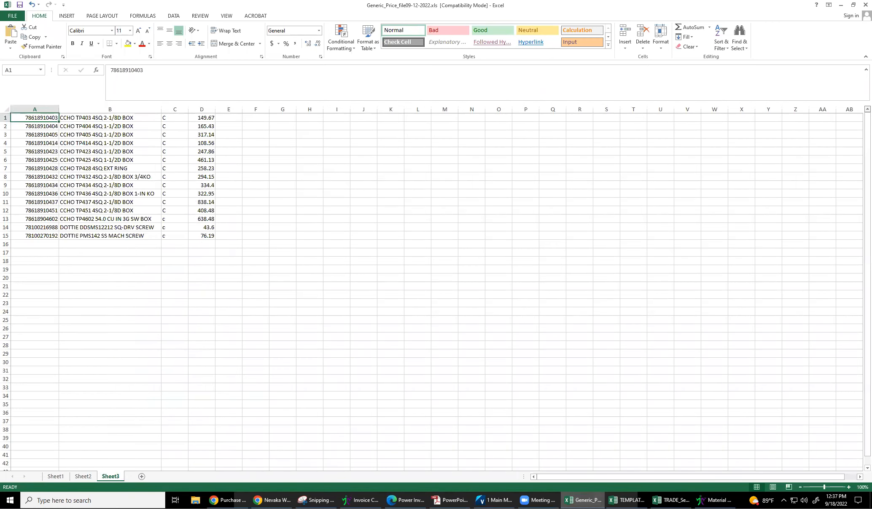
left_click(83, 476)
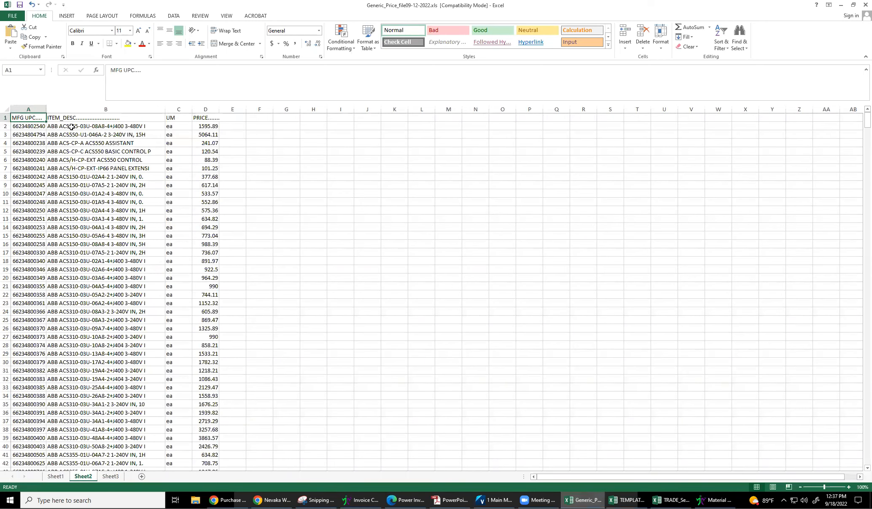
left_click(110, 477)
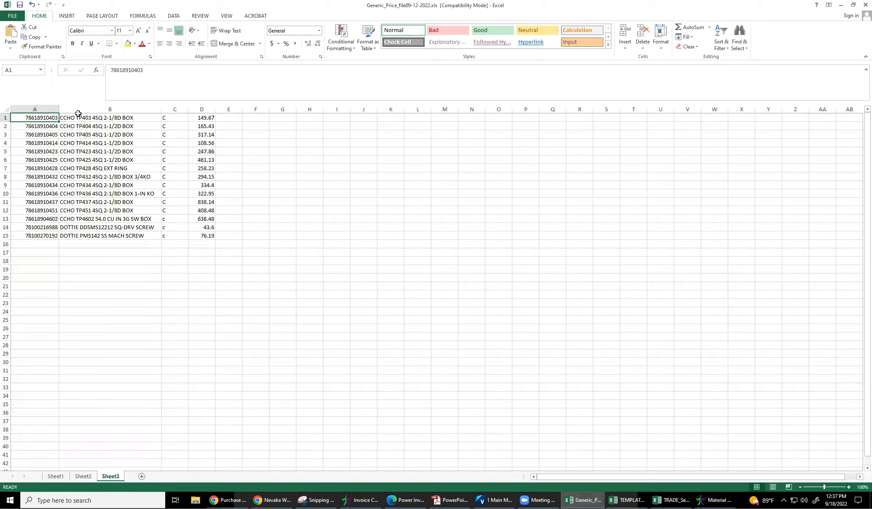
left_click_drag(203, 118, 202, 235)
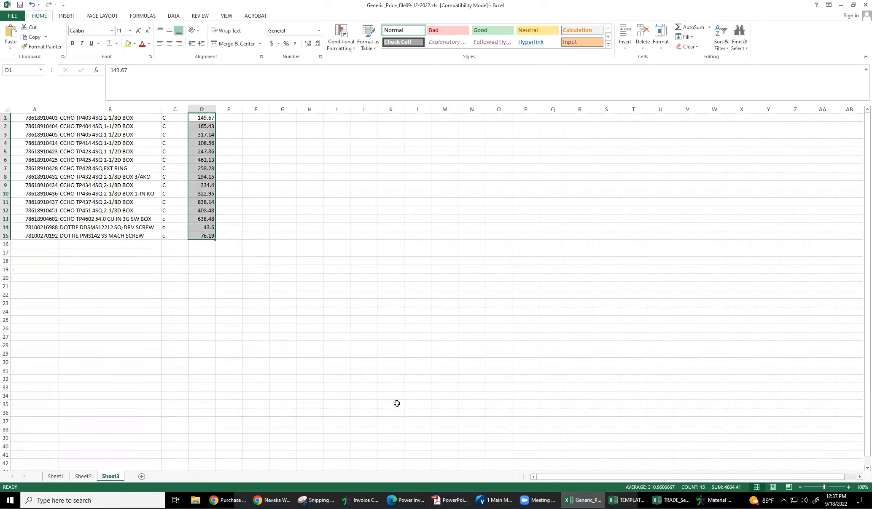
Step: In Material Management System, examine the compared vendor prices on Estimate_1000-g's lines, consulting TRADE_Service_Cross_Reference_V3.0.xlsx in Excel
left_click(715, 500)
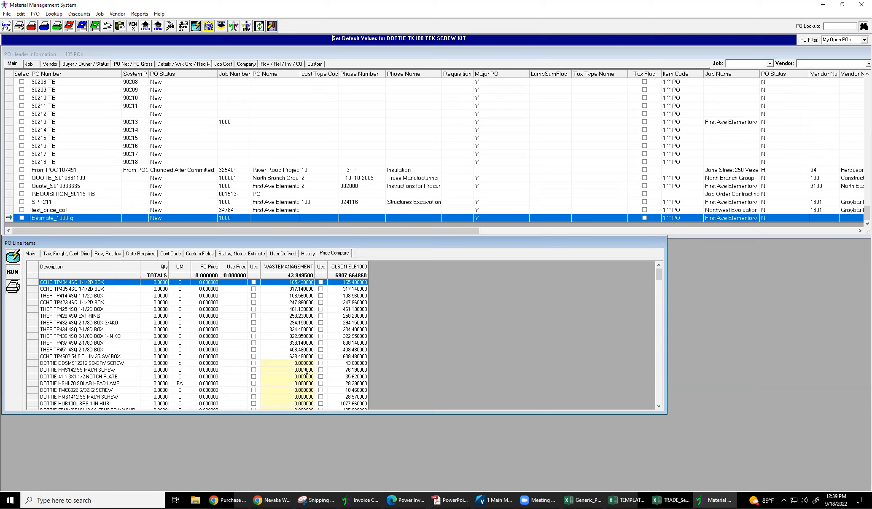
left_click(670, 501)
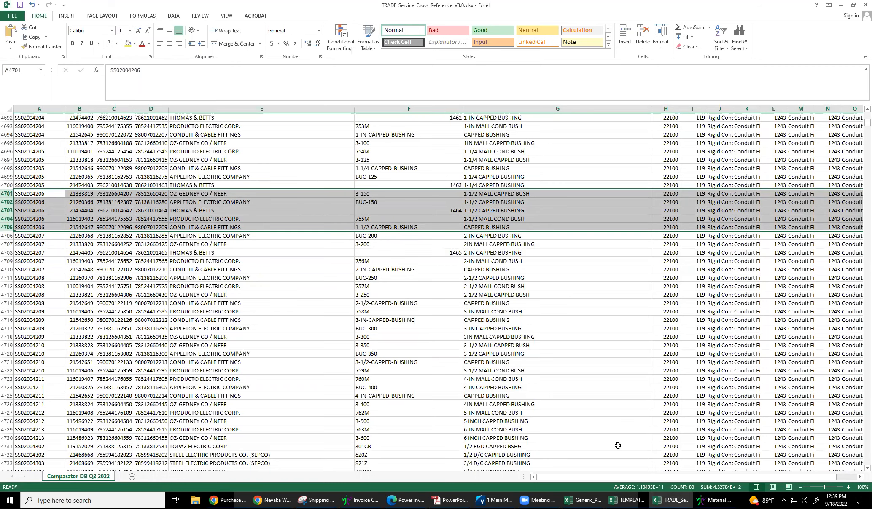
left_click(716, 501)
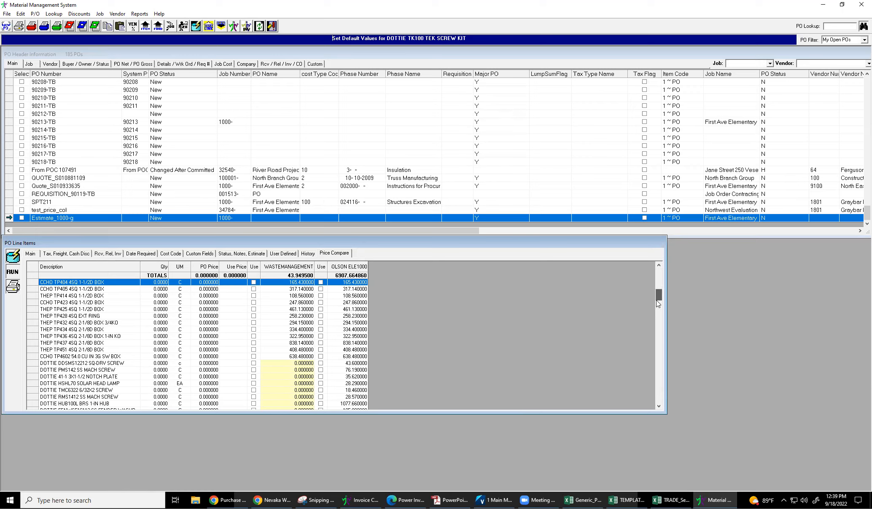
left_click_drag(657, 301, 657, 304)
scroll(658, 338, "down", 10)
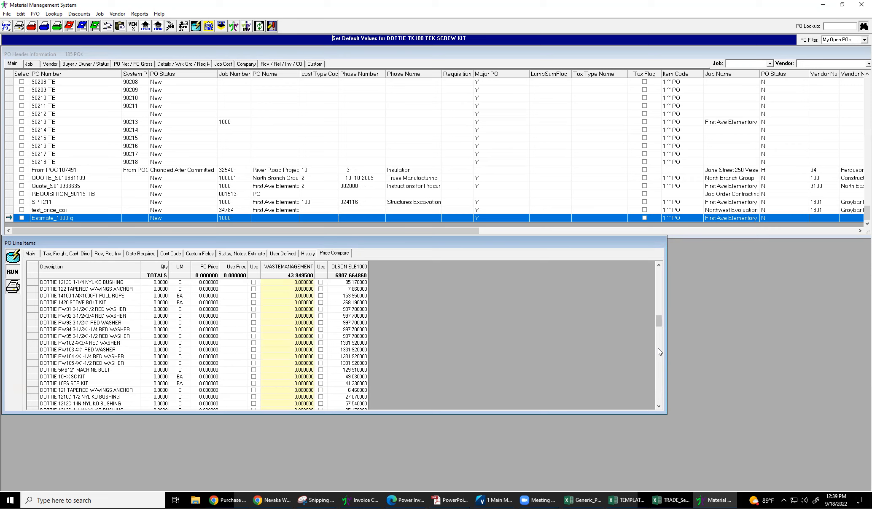
scroll(660, 371, "down", 13)
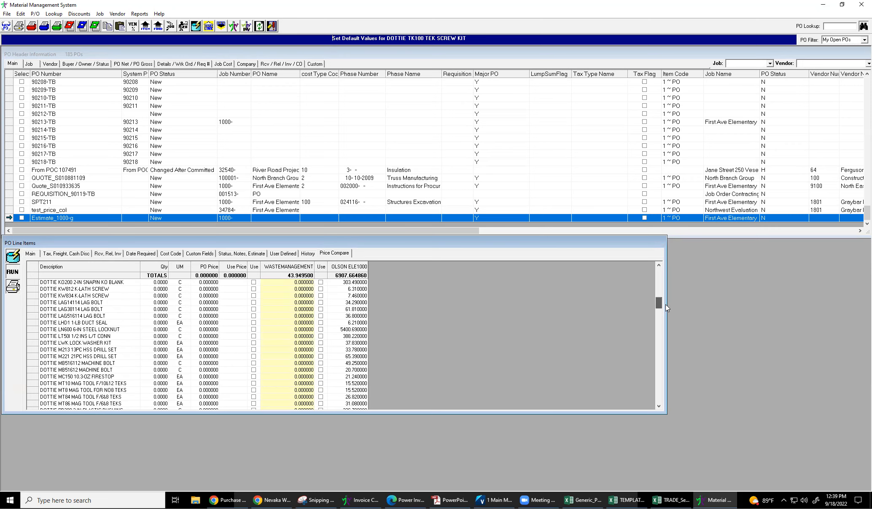
left_click_drag(666, 305, 664, 273)
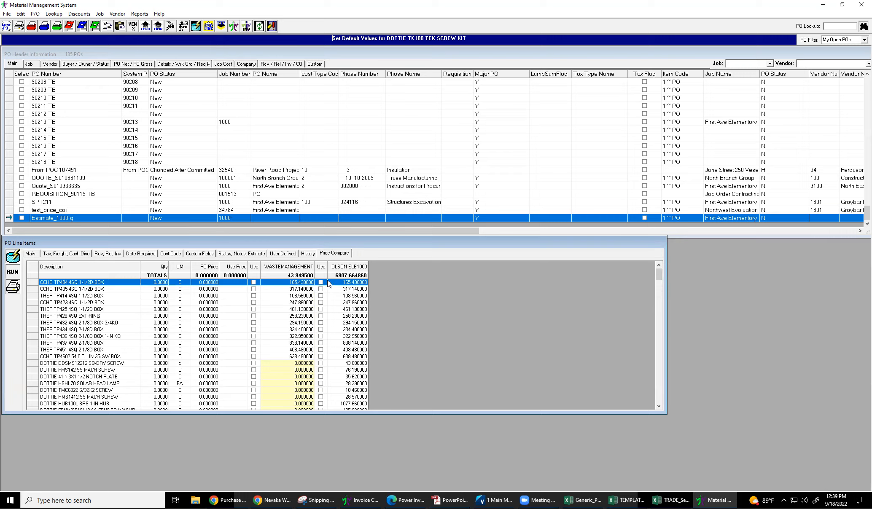
Step: Mark the OLSON ELE1000 price for use on all of Estimate_1000-g's comparison lines and apply all items' prices
left_click(32, 270)
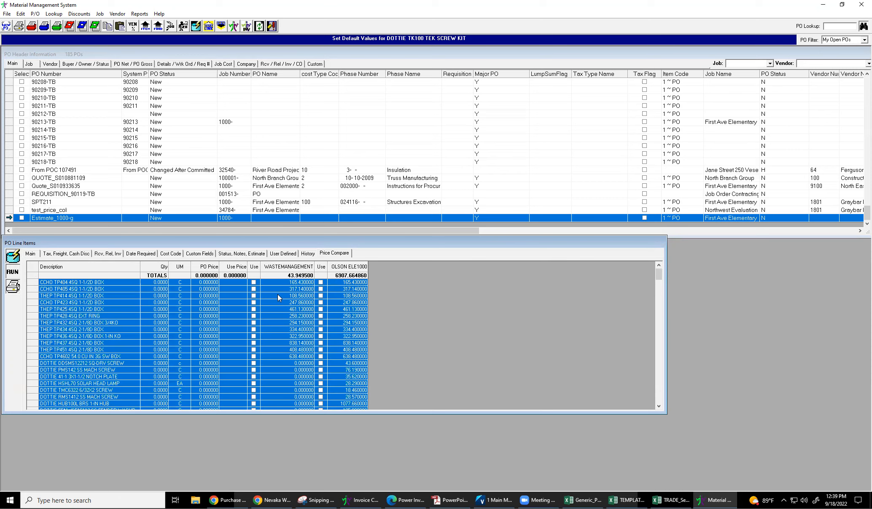
right_click(322, 268)
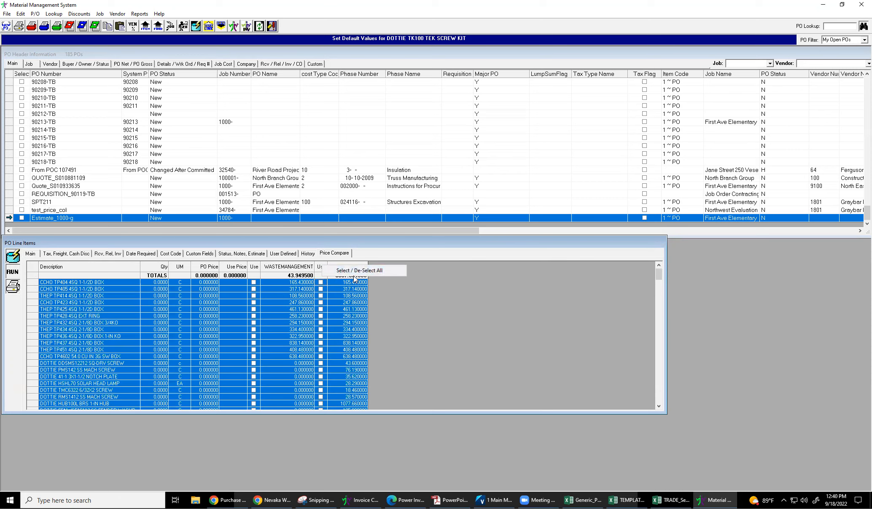
left_click(358, 271)
left_click(439, 261)
left_click(411, 271)
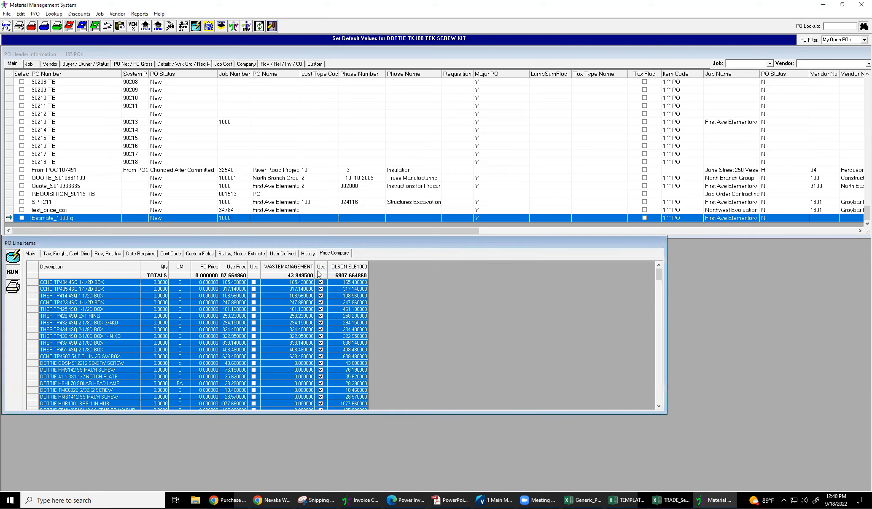
right_click(340, 297)
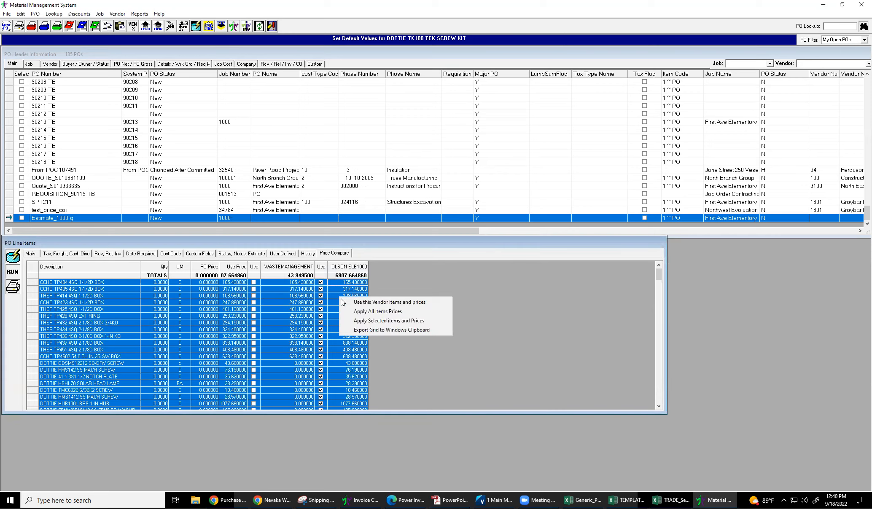
left_click(363, 313)
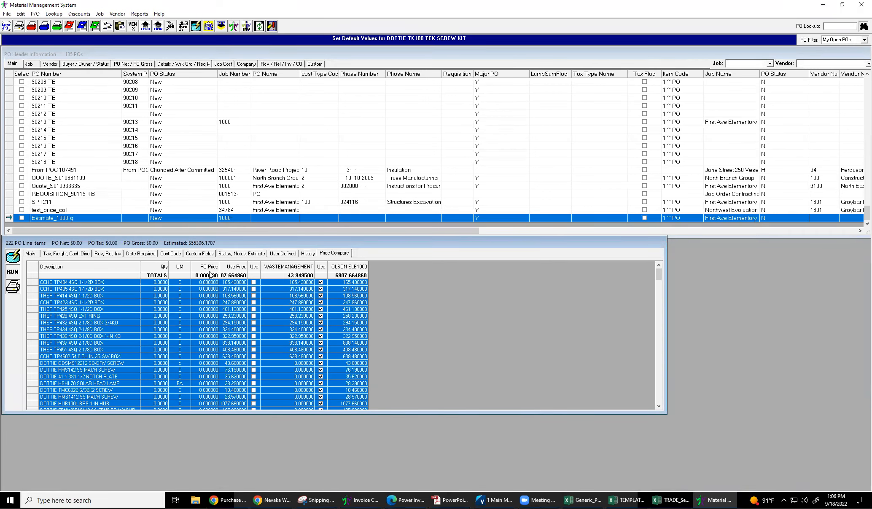
Step: Run the price history for Estimate_1000-g's line items and examine the past entries of CCHO TP404 4SQ 1-1/2D BOX
left_click(308, 255)
left_click(12, 272)
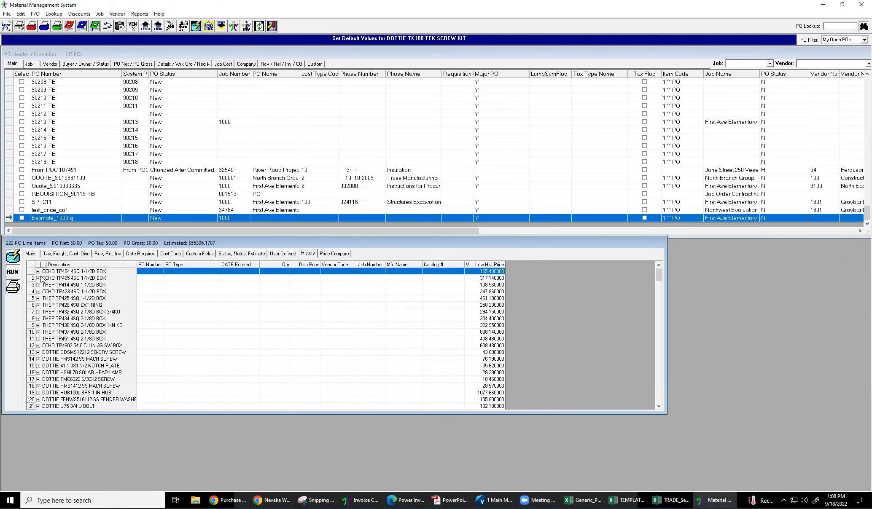
left_click(38, 272)
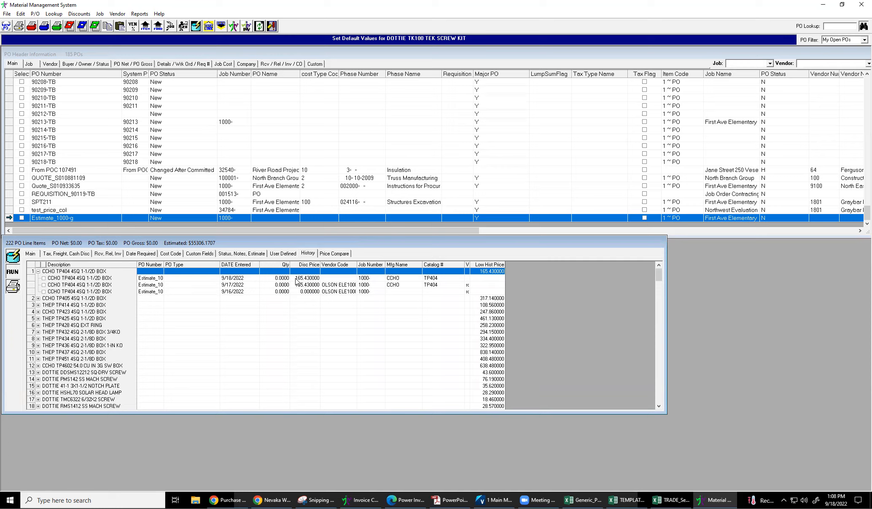
Step: Review the available import and export options, including Import Vendor Pricing, and return to the line items' price comparison
left_click(11, 16)
mouse_move(37, 33)
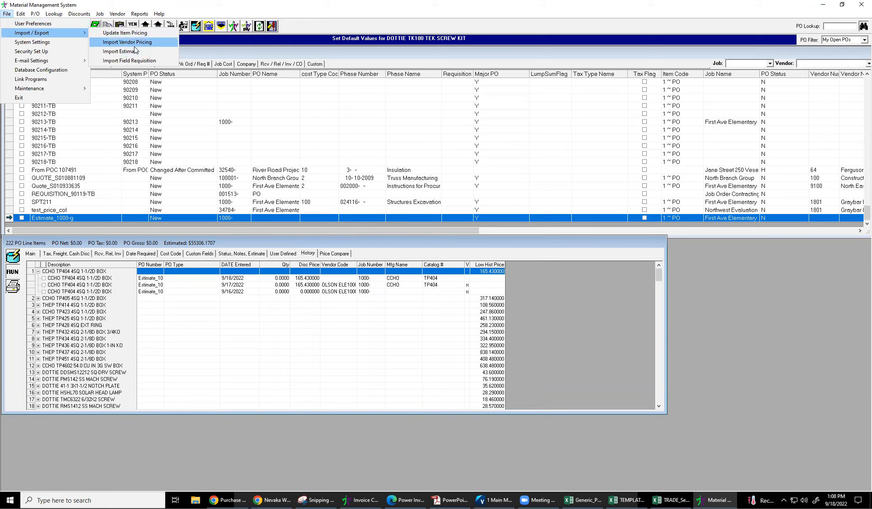
left_click(330, 254)
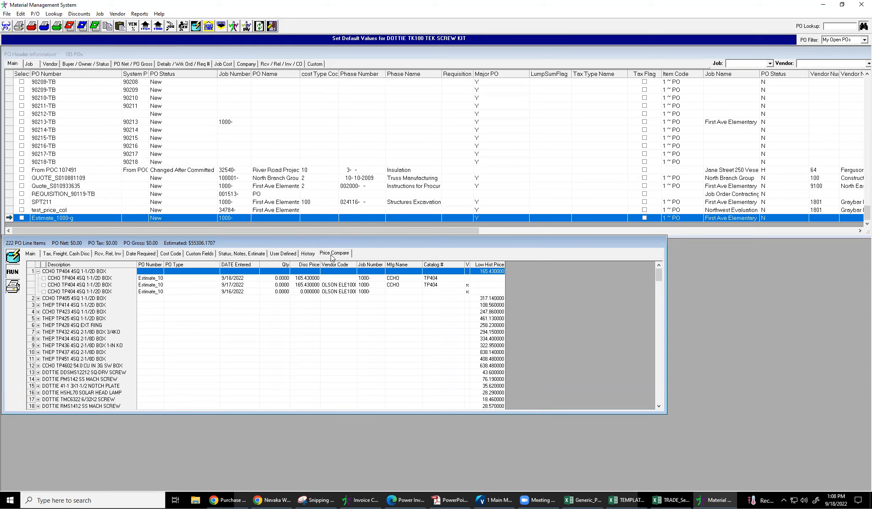